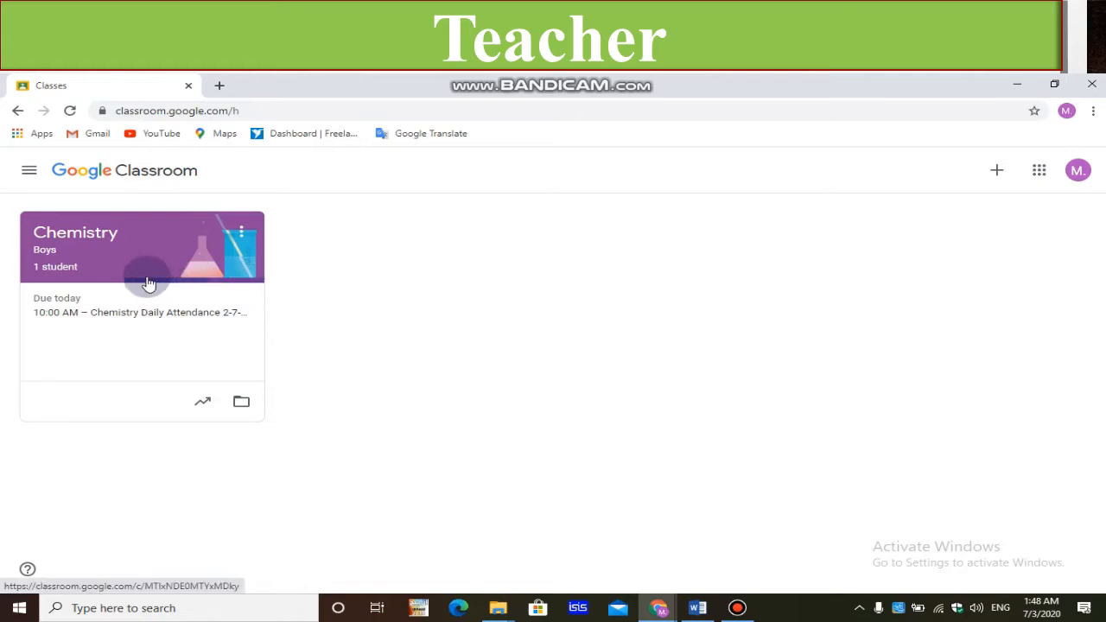
Open the Chemistry class's classwork and start a new assignment.
click(148, 283)
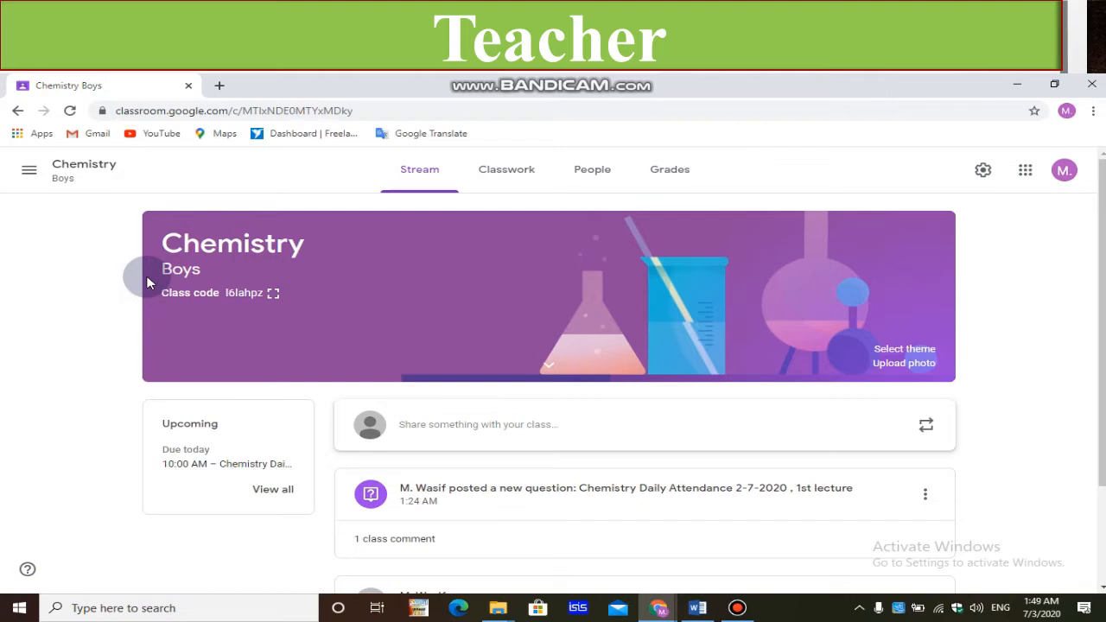
click(517, 176)
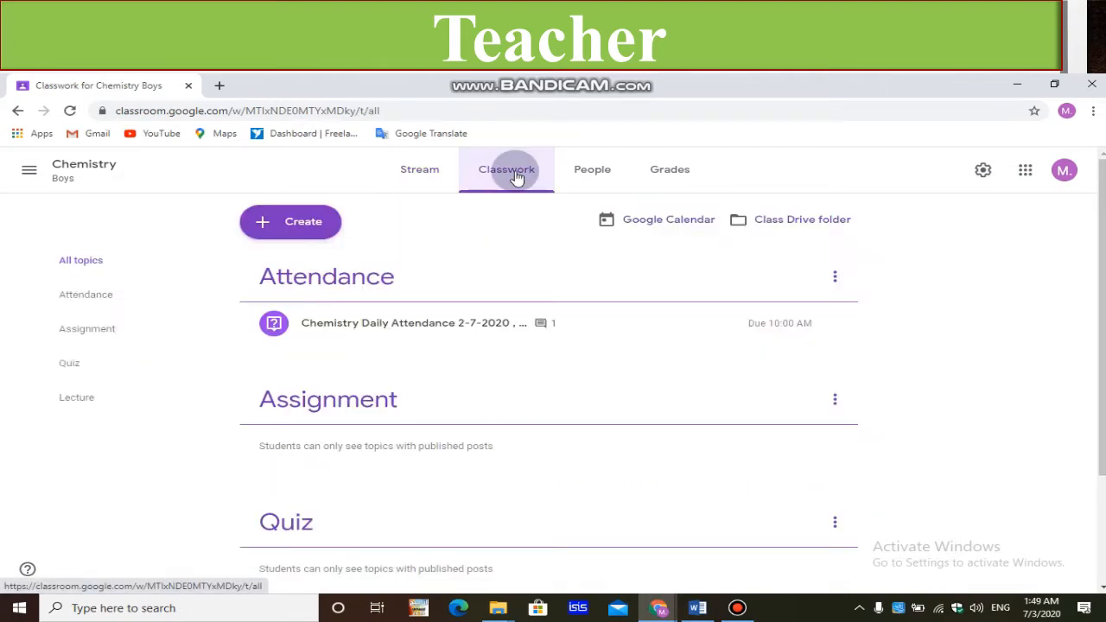
click(304, 237)
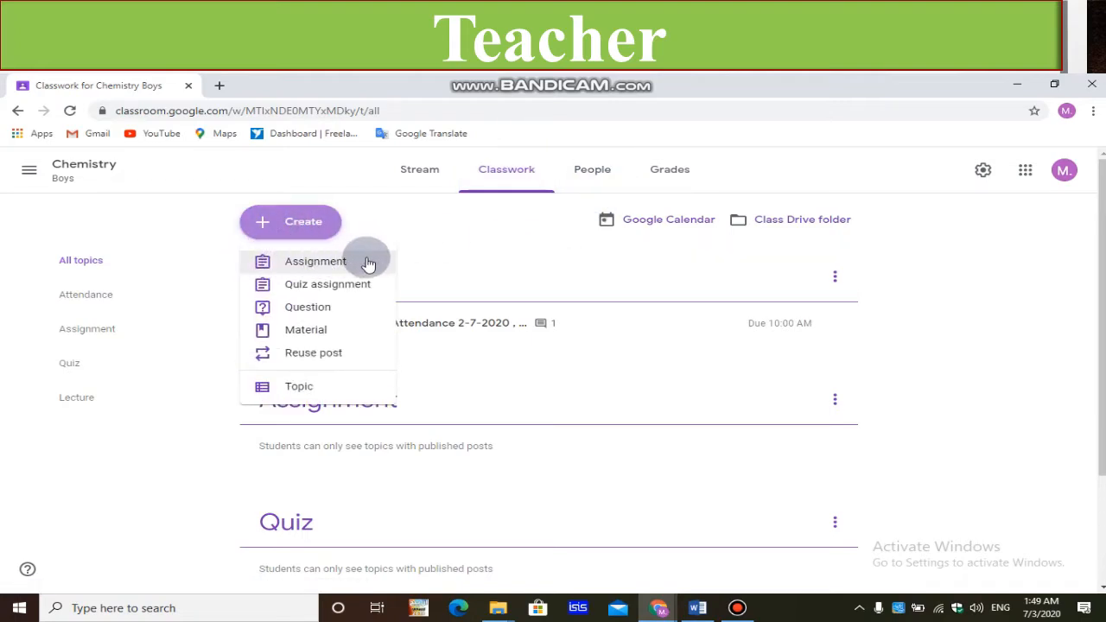
click(308, 265)
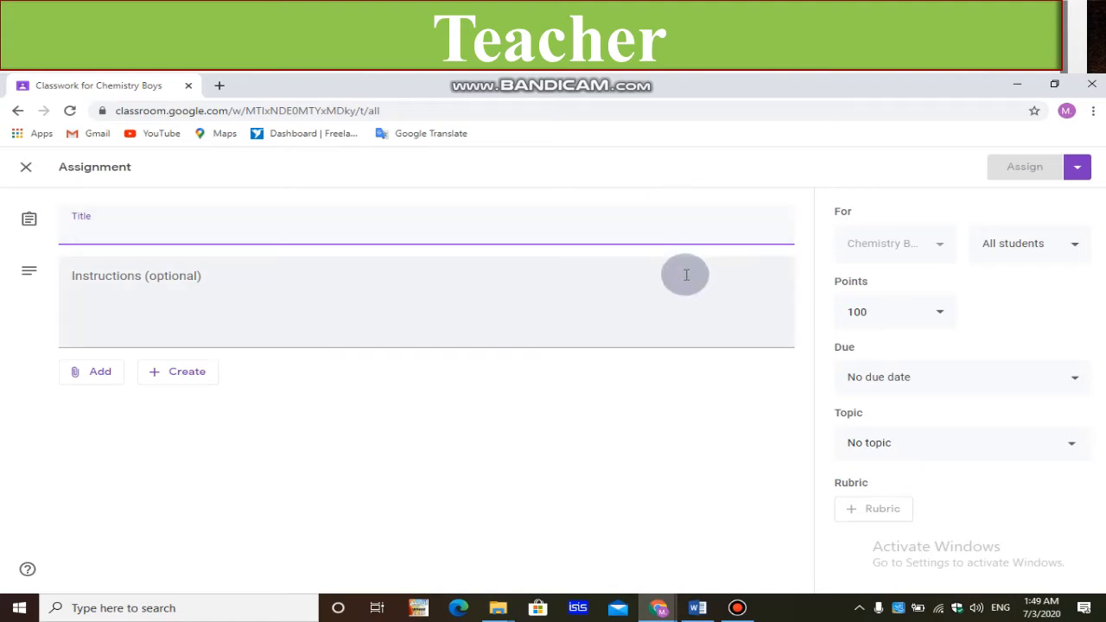
Give the new assignment the title "Assignment".
click(362, 232)
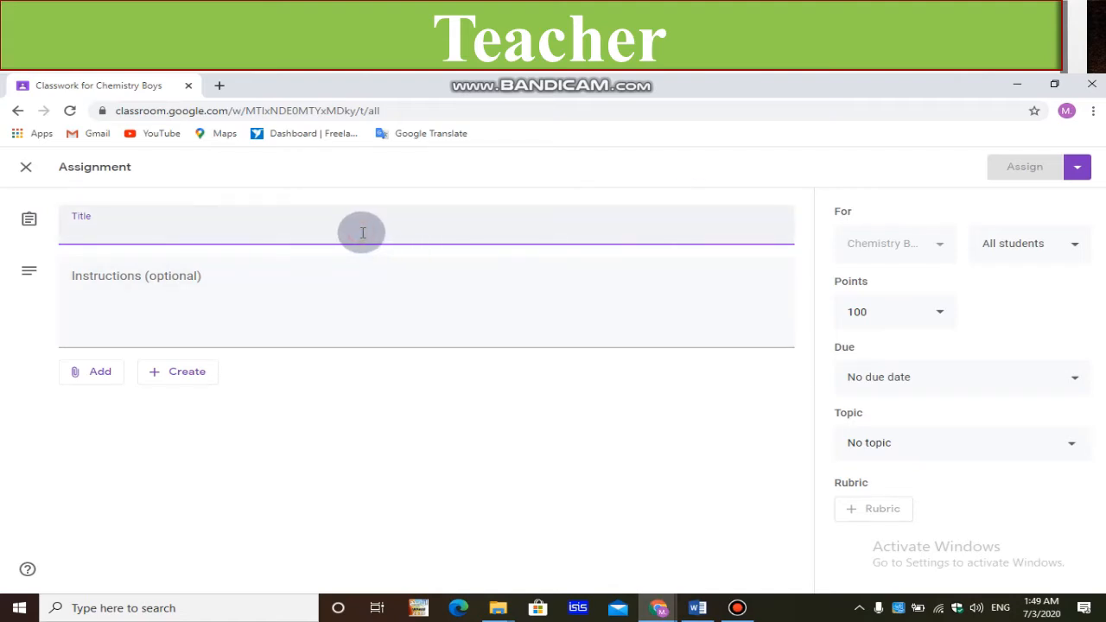
text(Assig)
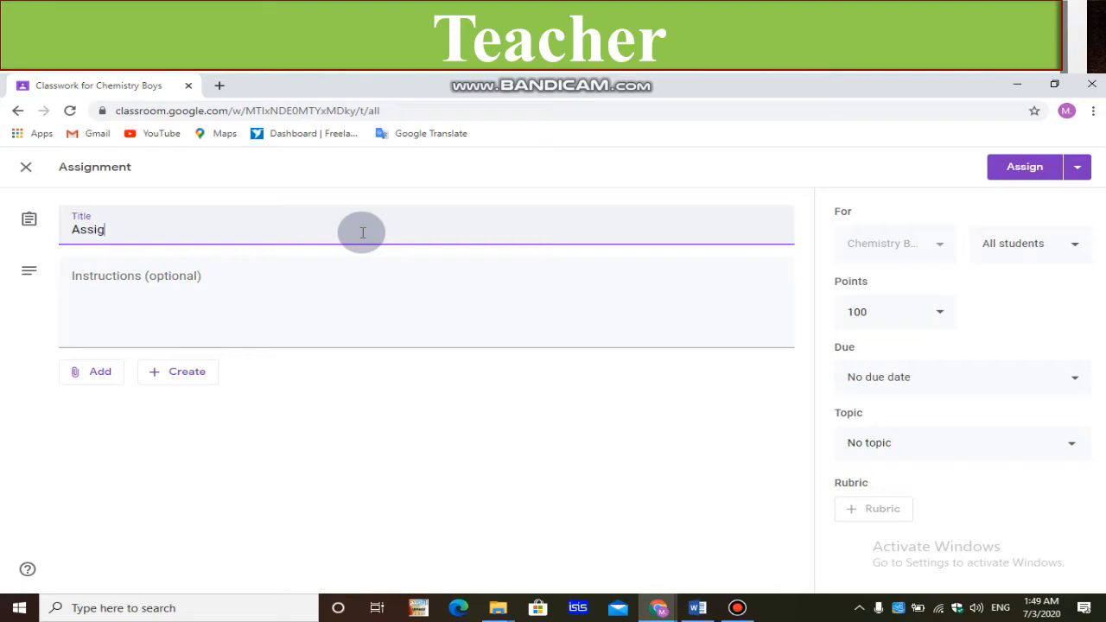
text(nment)
click(264, 305)
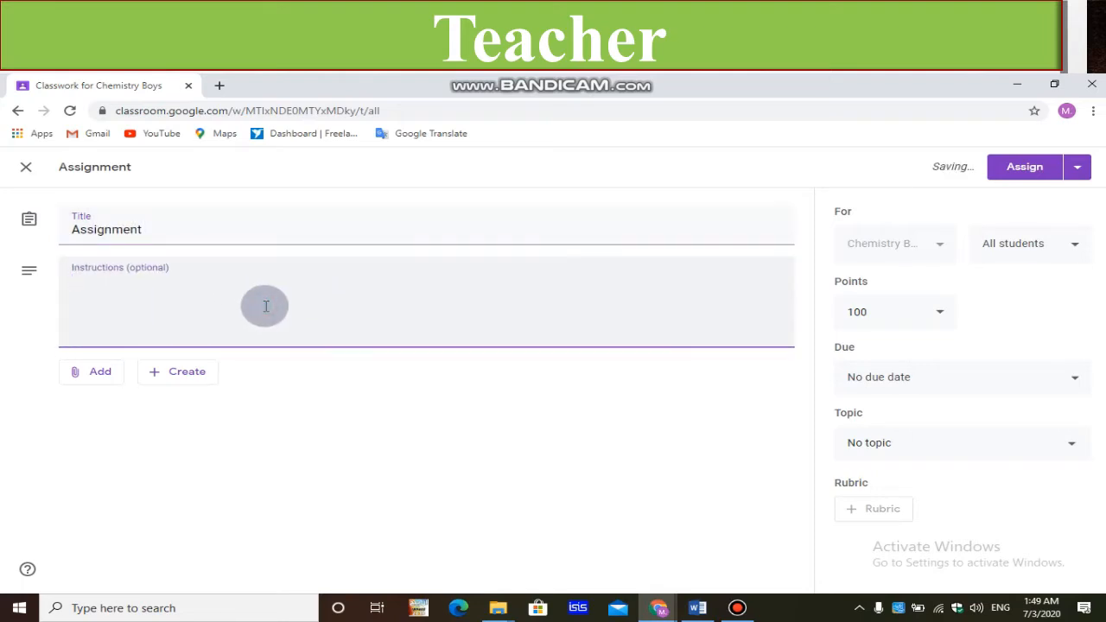
text(etc)
key(BackSpace)
key(BackSpace)
key(BackSpace)
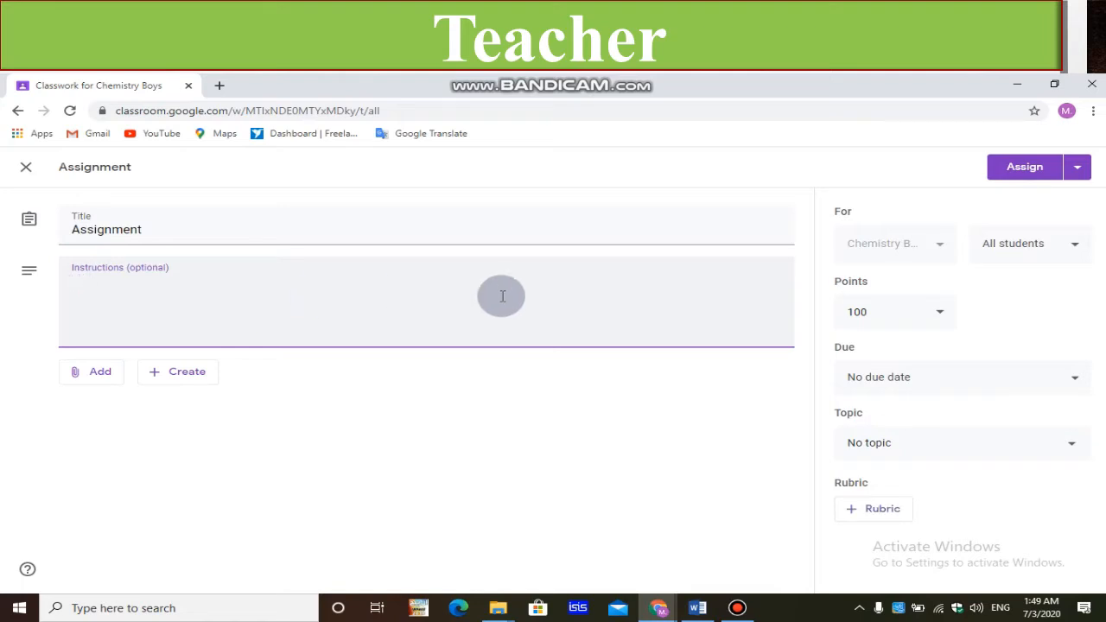
Set the assignment's points to 10.
click(865, 315)
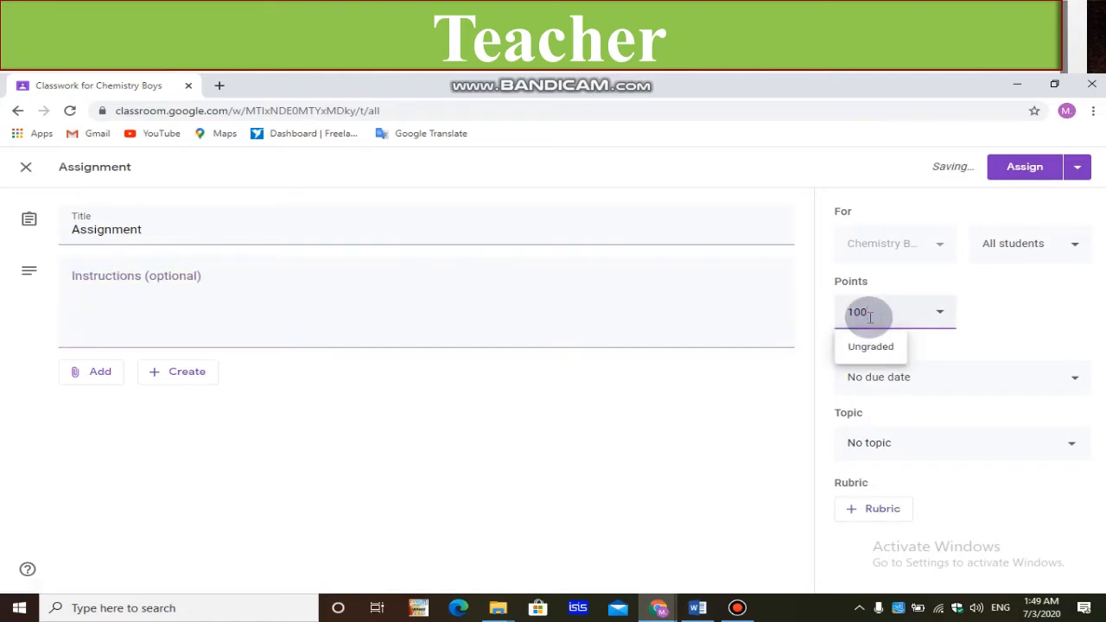
key(BackSpace)
click(787, 415)
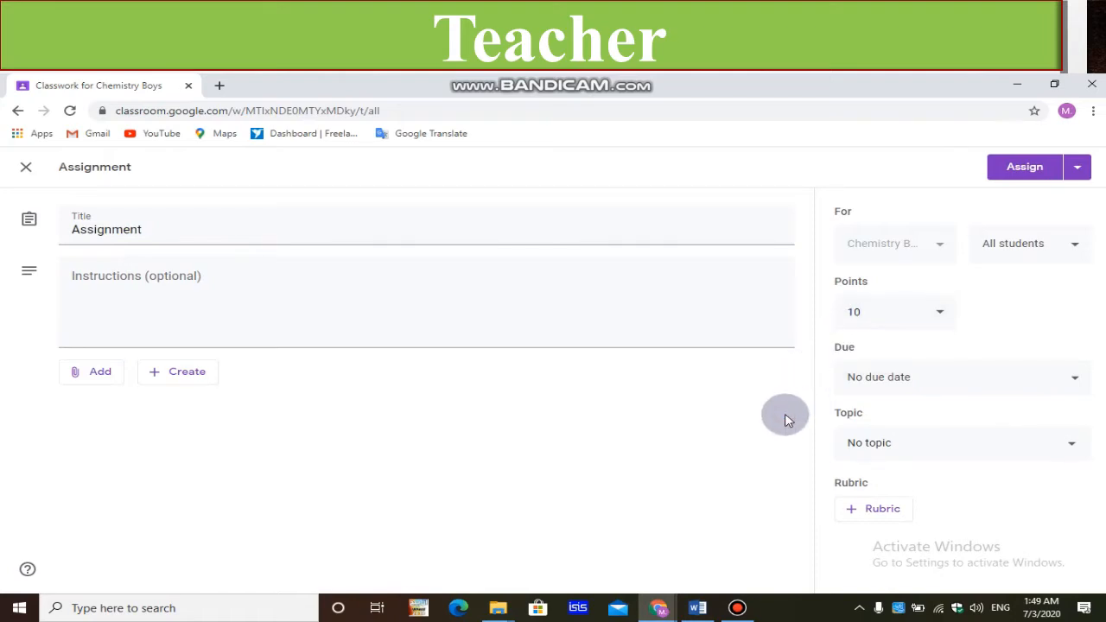
Set the assignment's due date to Jul 6, 2020 at 10:00 AM and its topic to Assignment.
click(1013, 382)
click(999, 437)
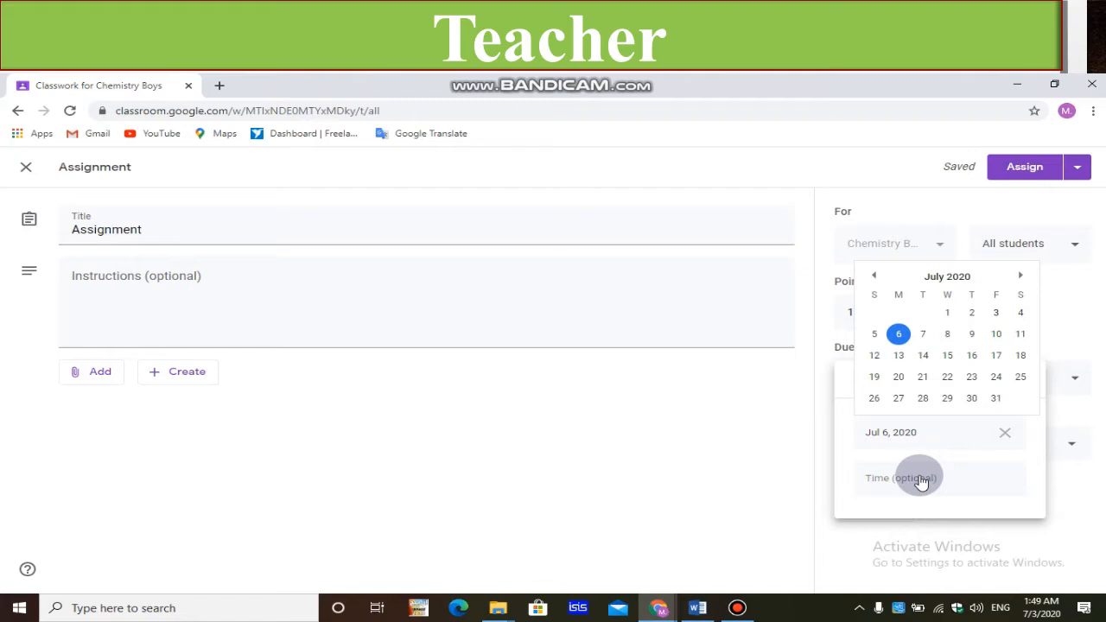
click(899, 334)
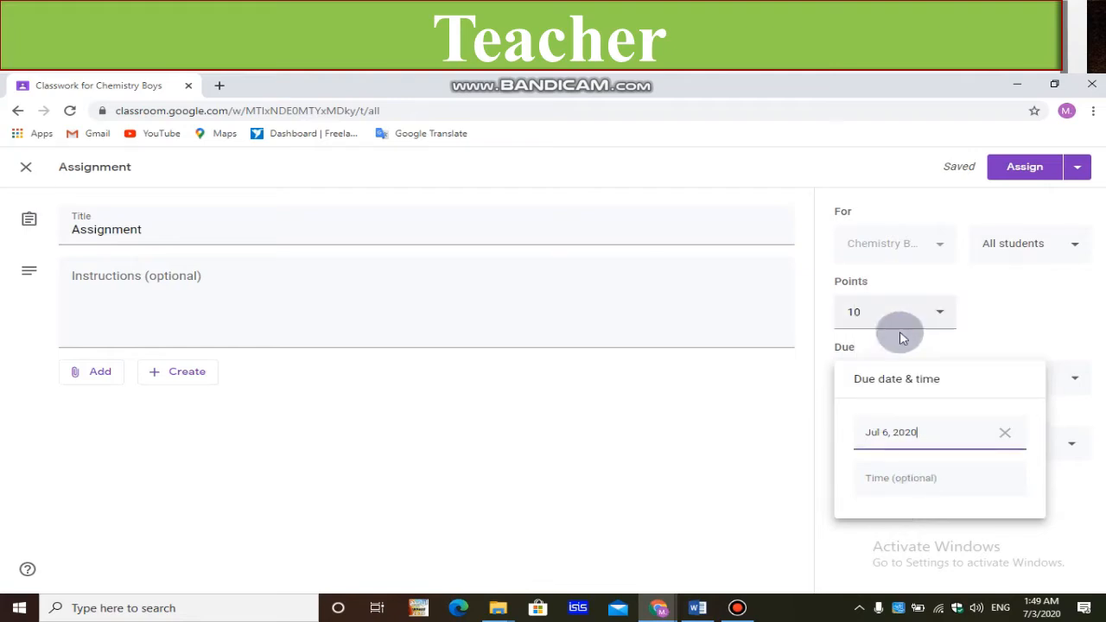
click(899, 477)
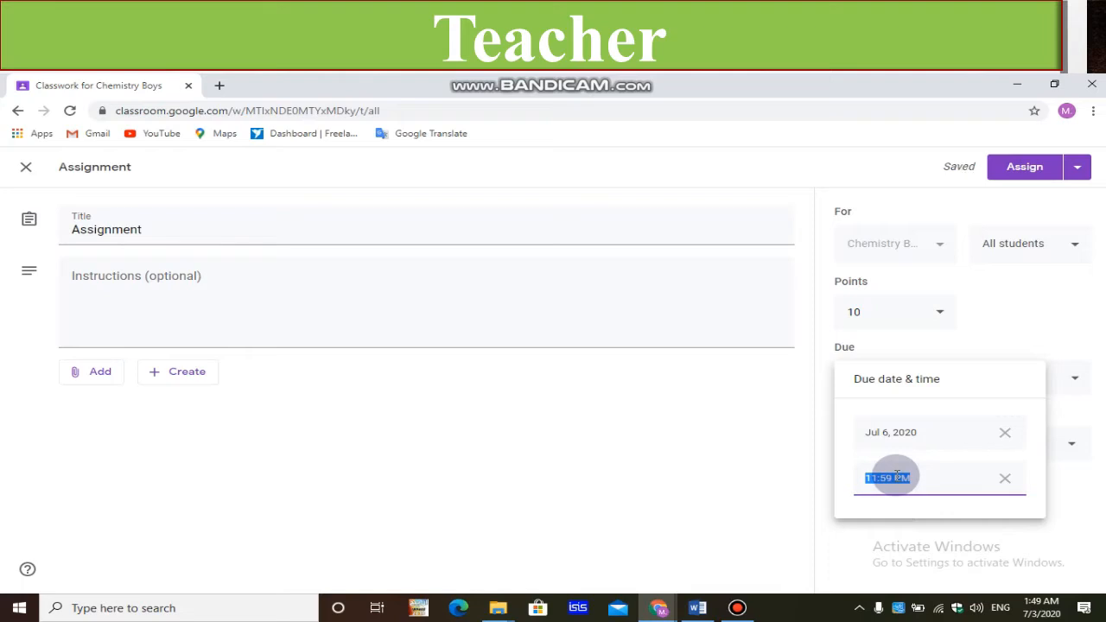
text(10am)
click(792, 468)
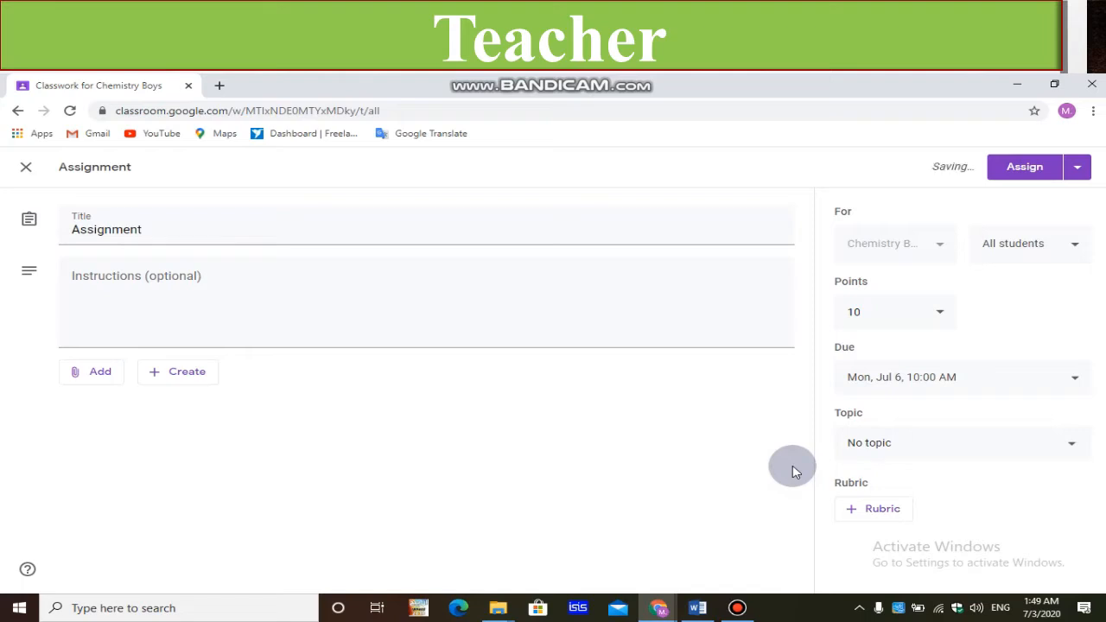
click(965, 450)
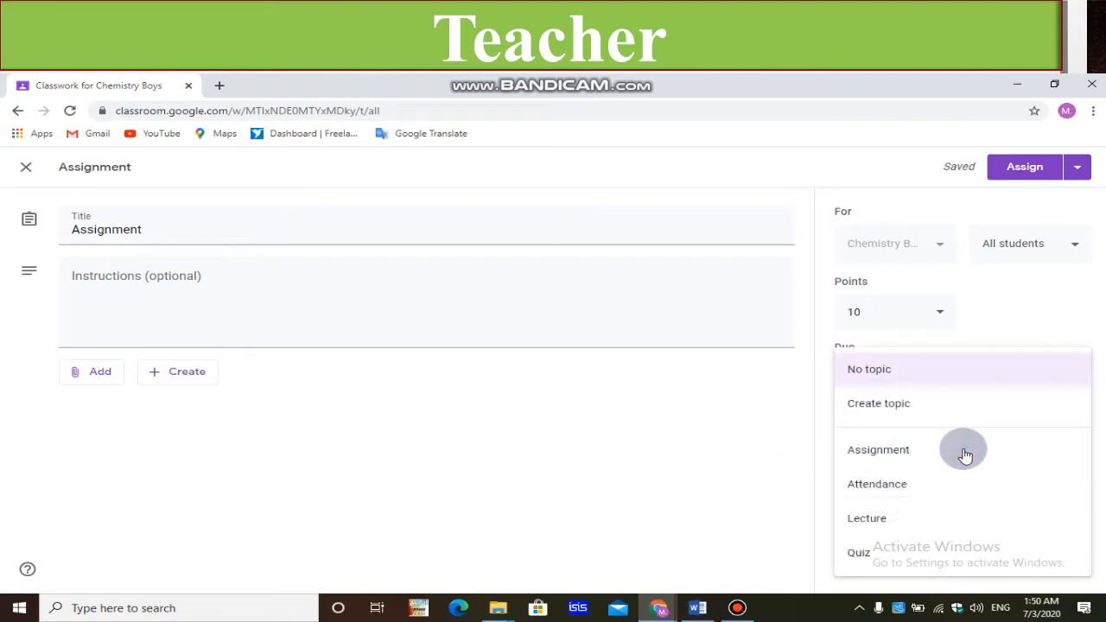
click(879, 460)
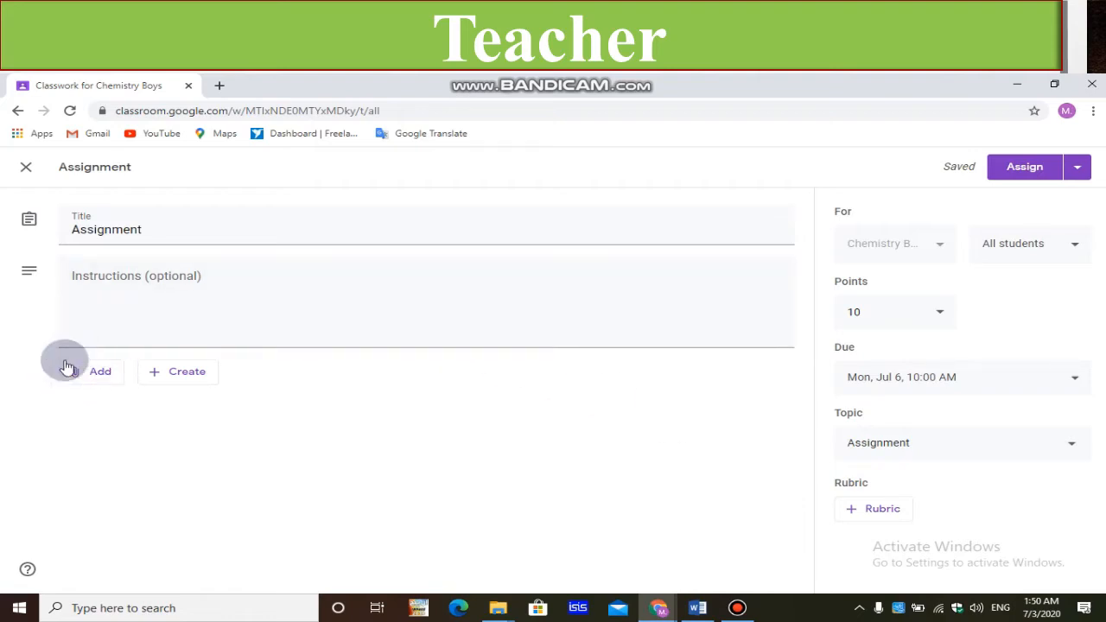
click(153, 377)
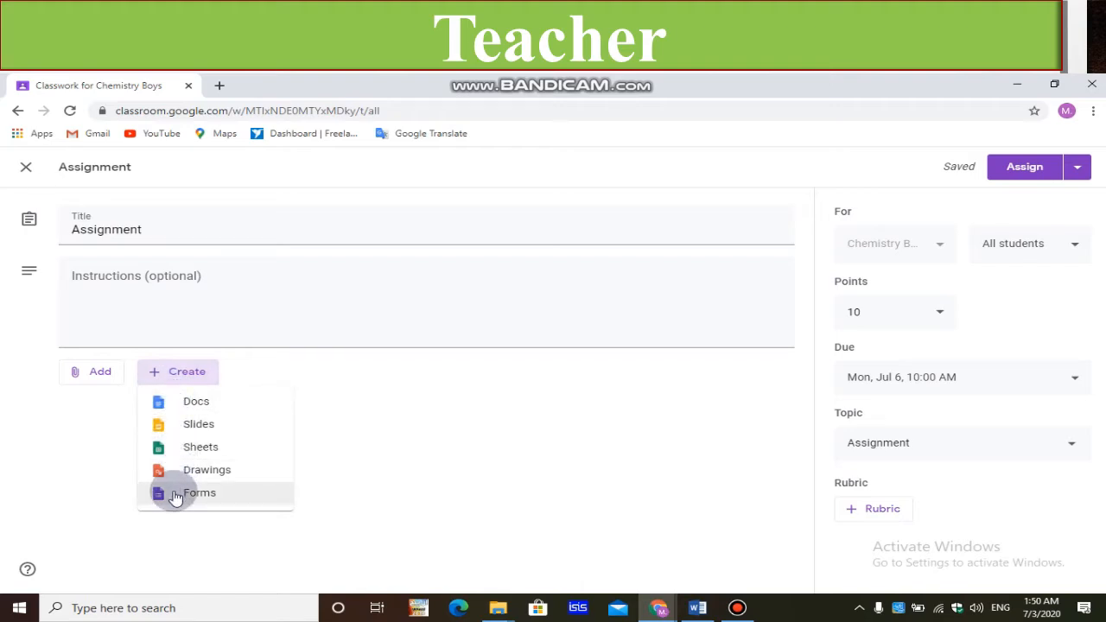
click(101, 382)
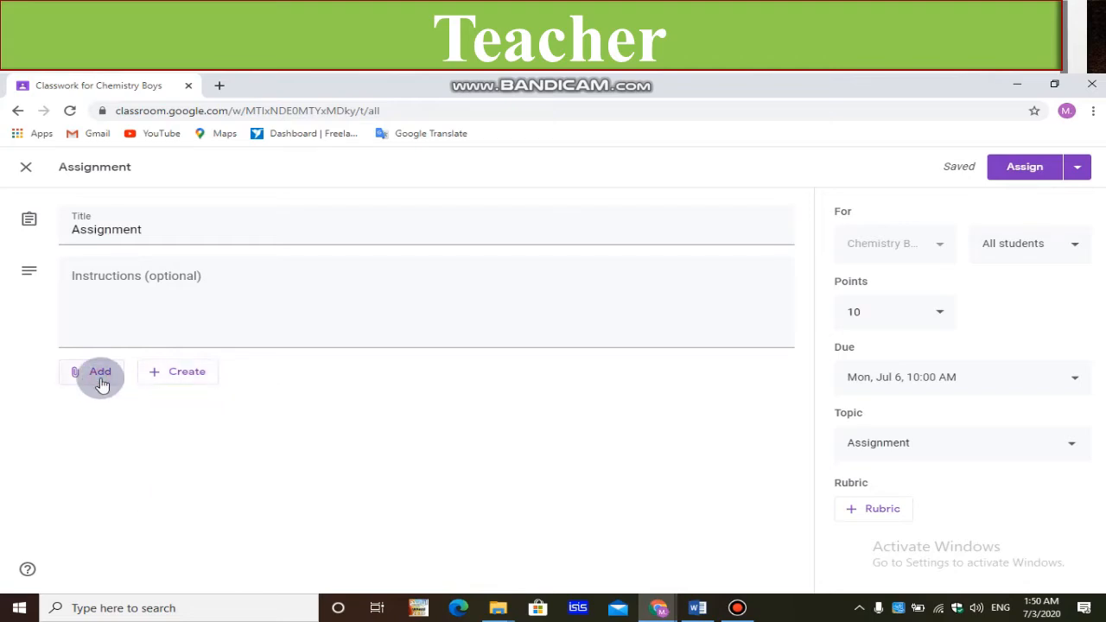
Upload the PDF file Assignment # 7 from the computer's Assignment folder and attach it to the assignment.
click(101, 383)
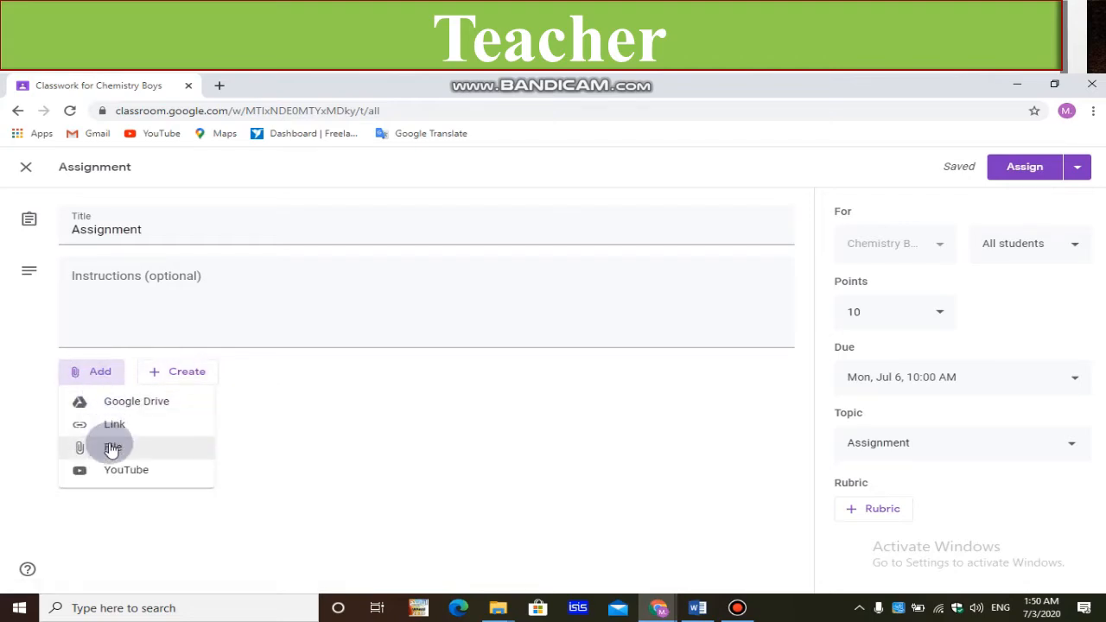
click(112, 450)
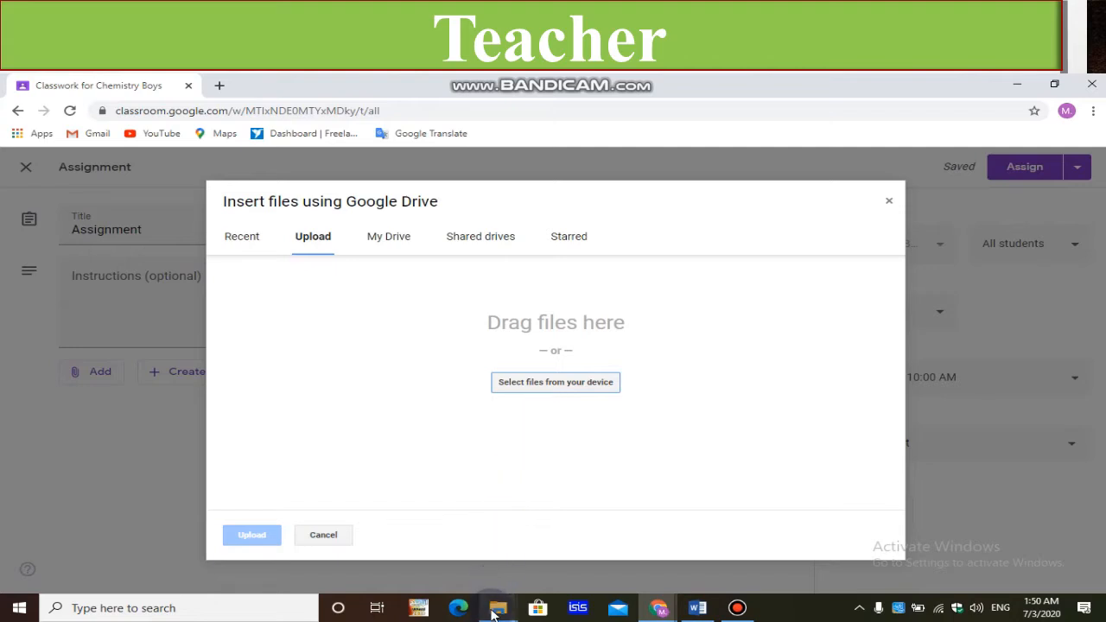
mouse_move(497, 610)
click(357, 541)
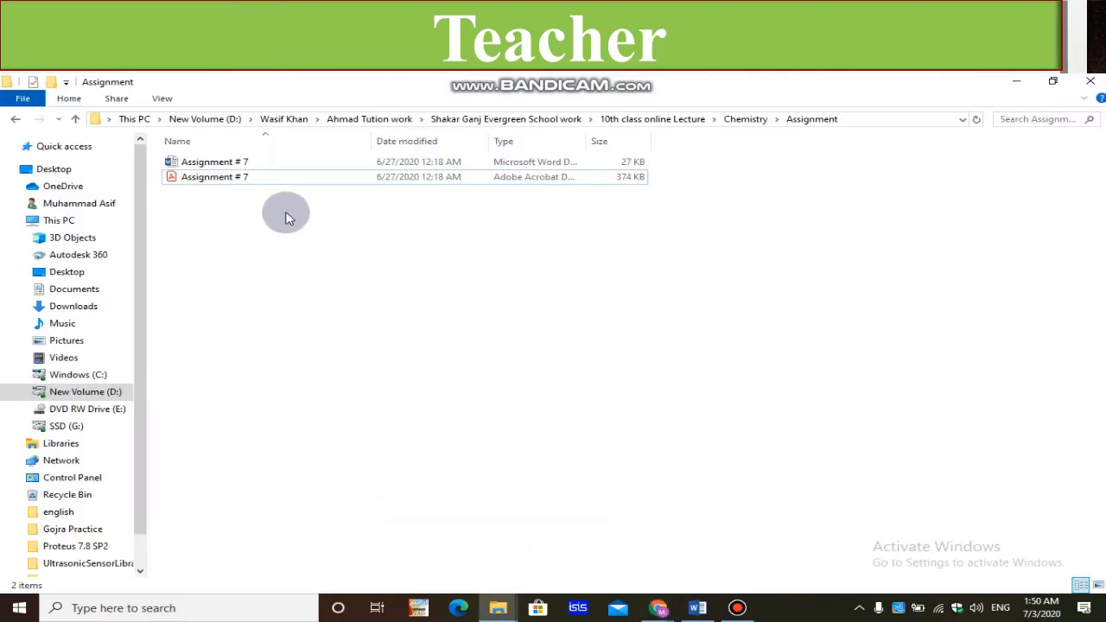
drag(239, 176, 569, 442)
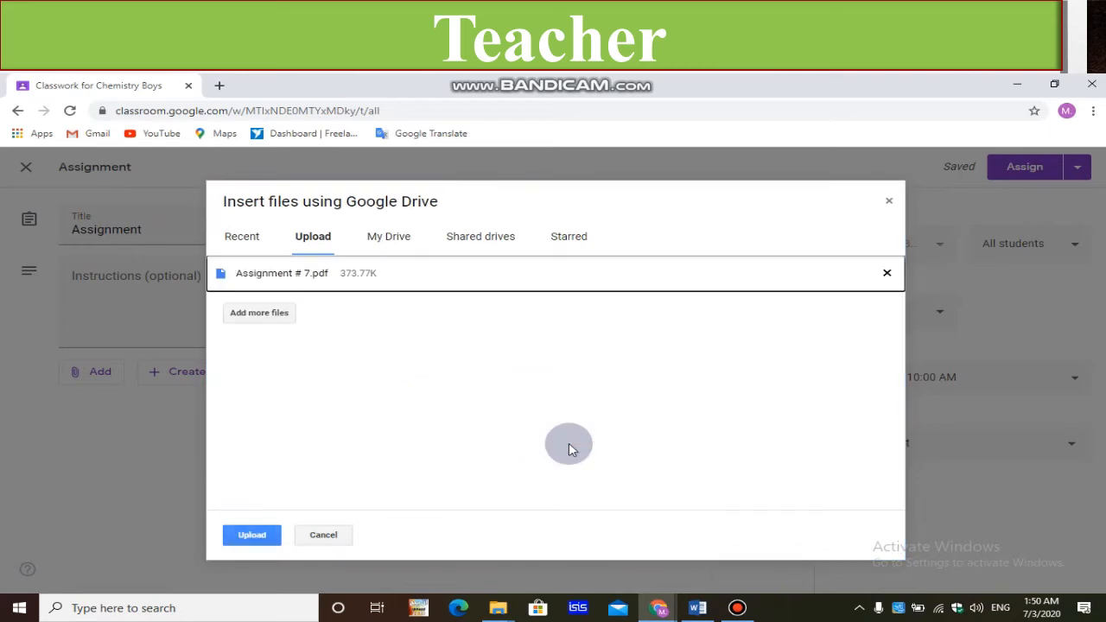
click(247, 536)
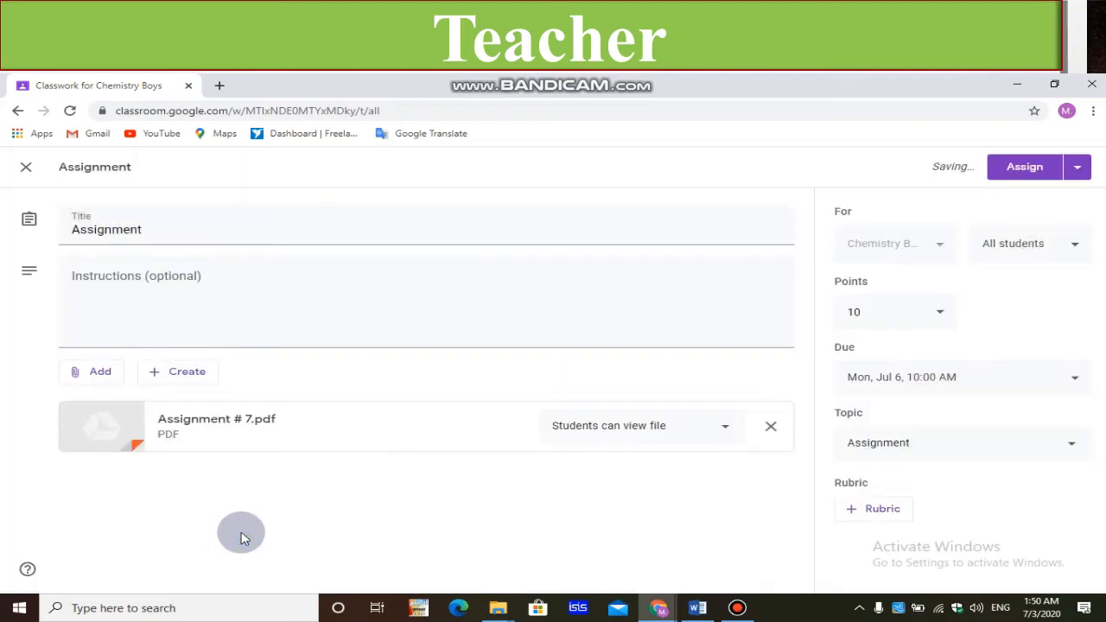
Review the student sharing options for the attached Assignment # 7.pdf.
click(725, 439)
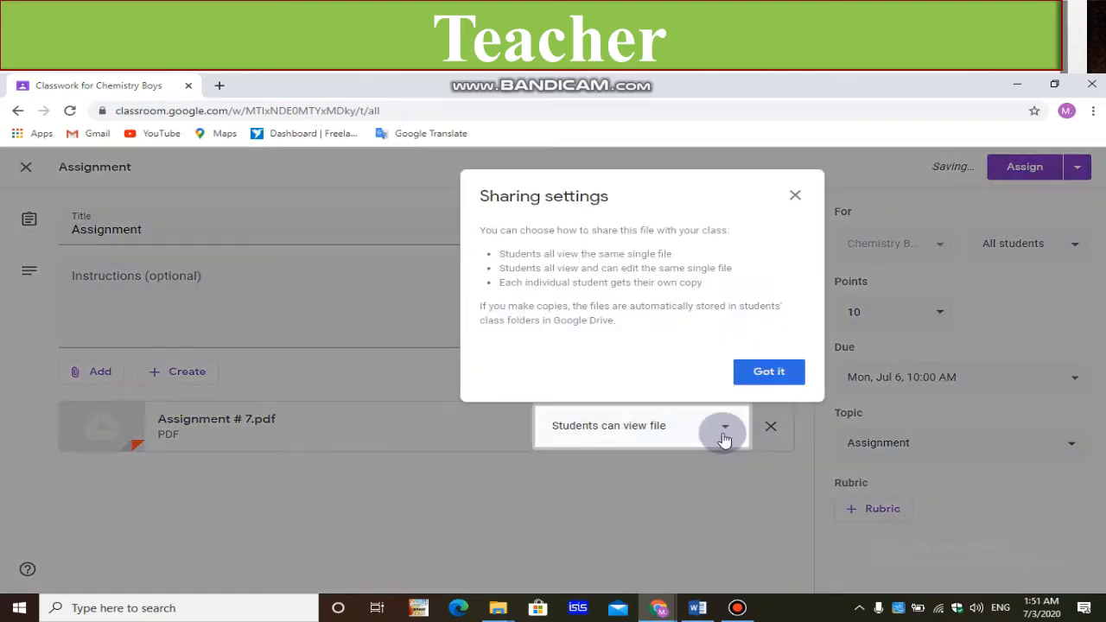
click(754, 374)
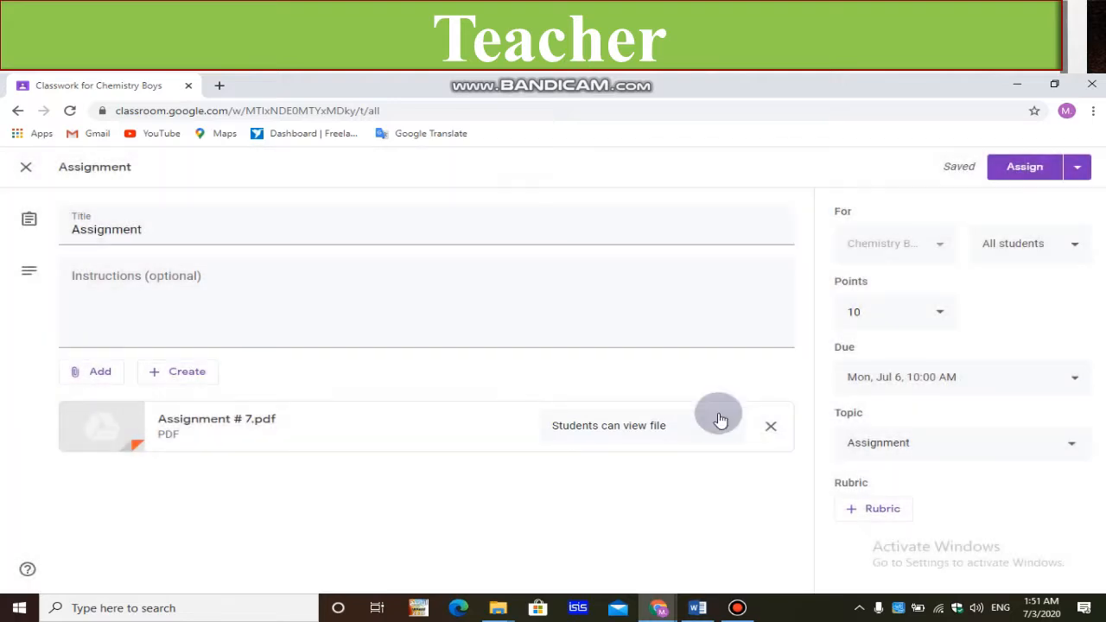
click(717, 425)
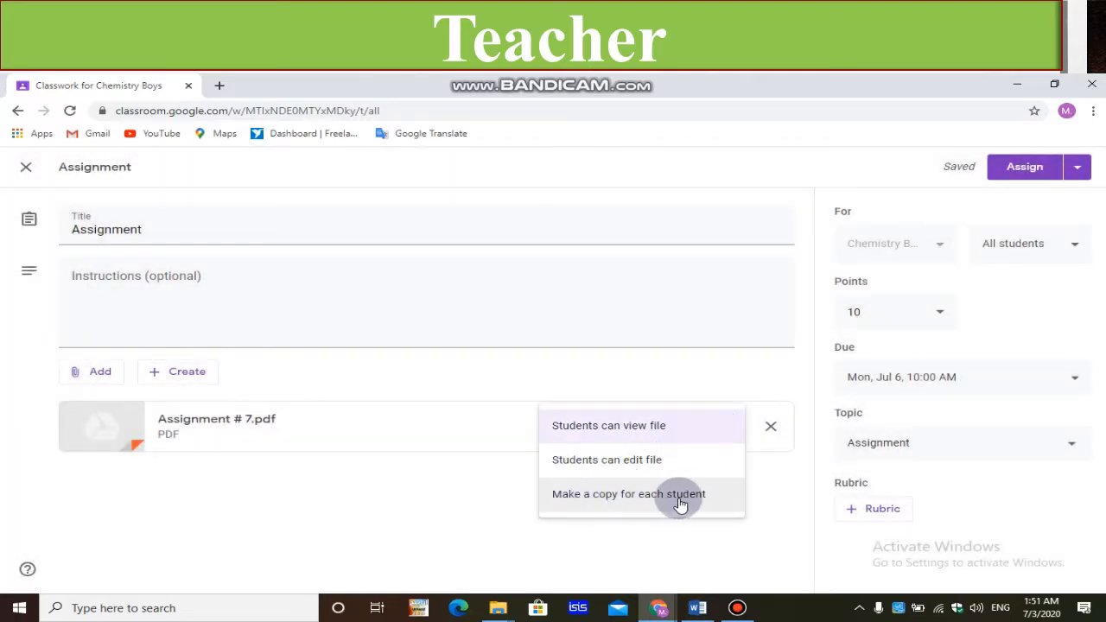
click(479, 515)
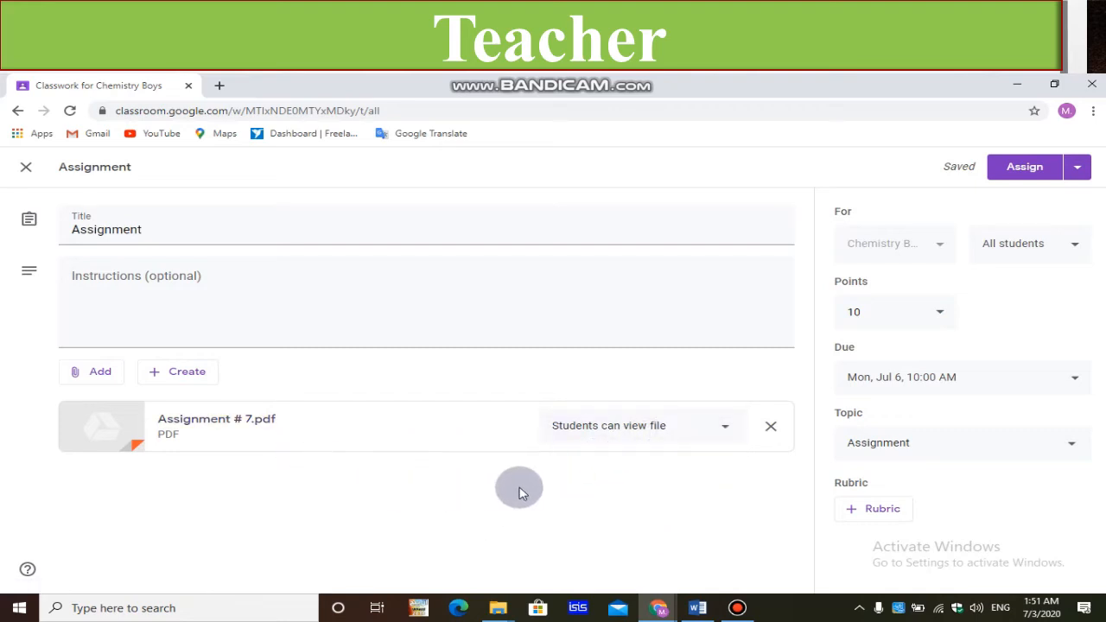
Assign the finished assignment to the class and open its full view from the classwork list.
click(1027, 172)
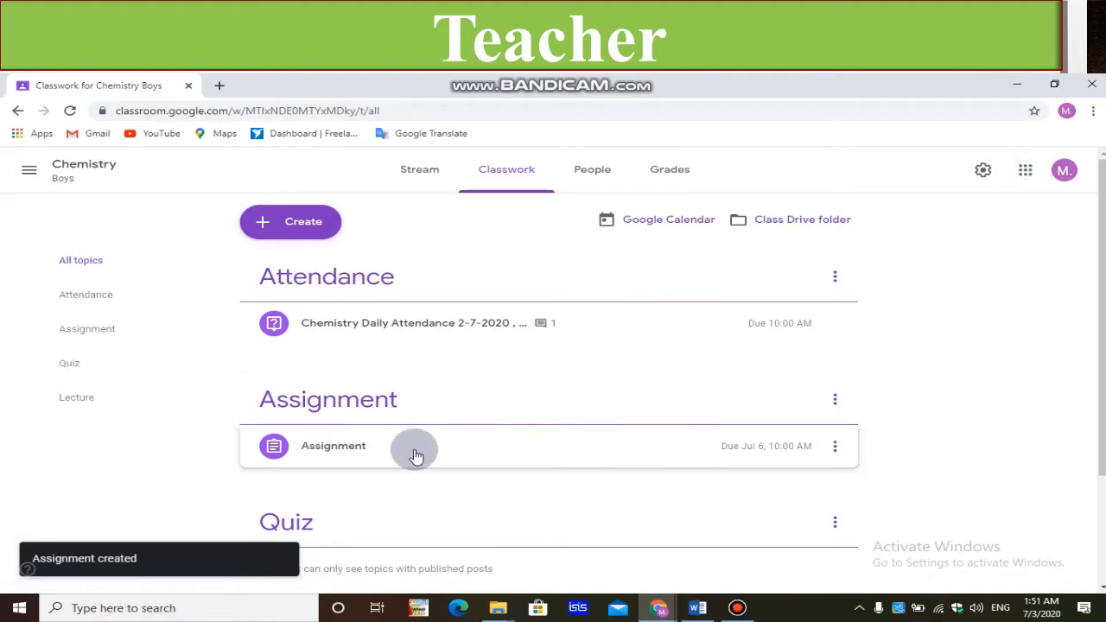
click(590, 441)
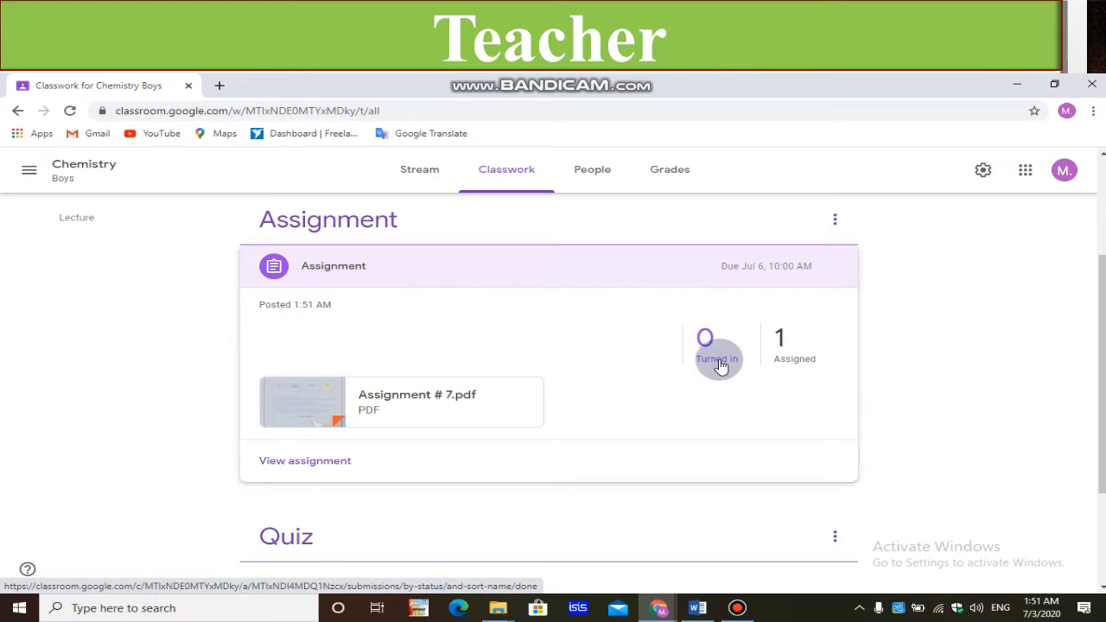
click(302, 464)
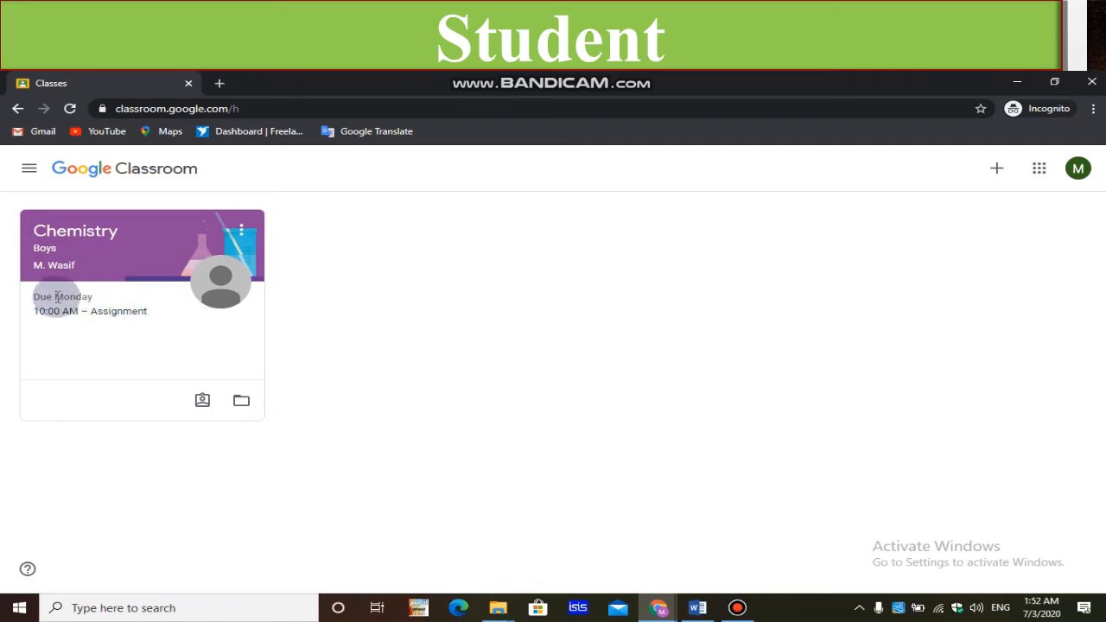
In the student account, open the Chemistry class's classwork, reload it and expand the posted assignment.
drag(54, 297, 74, 296)
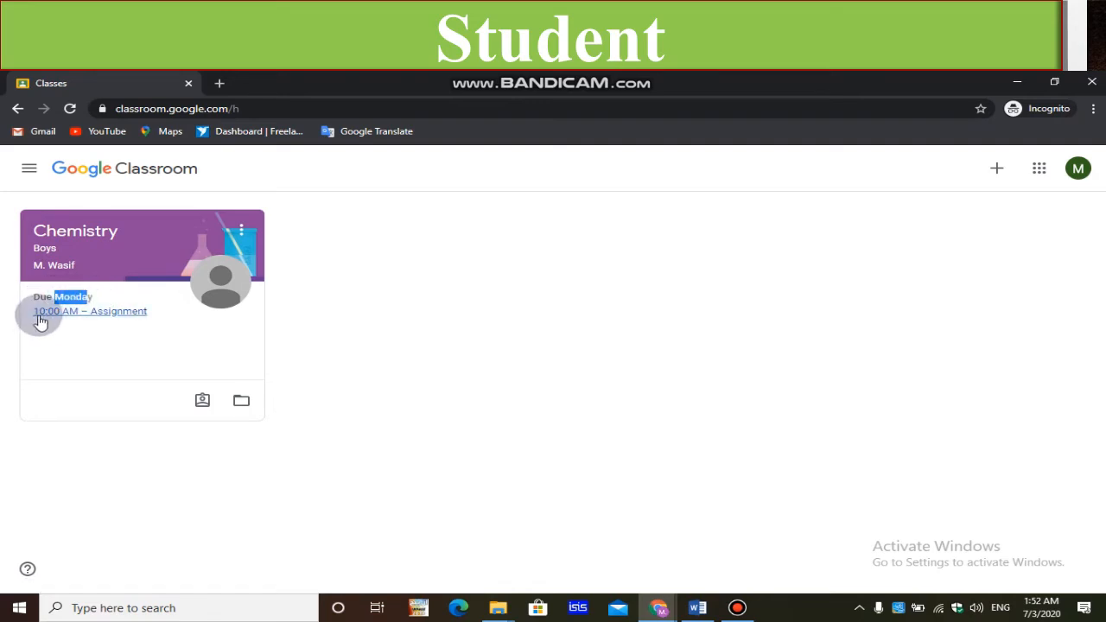
click(140, 285)
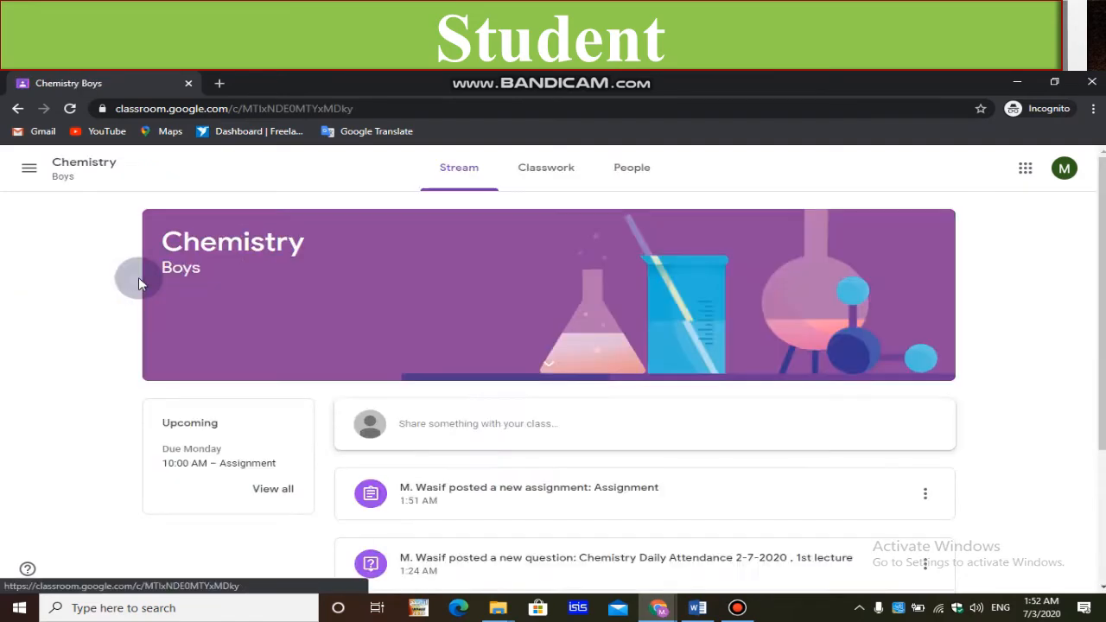
click(530, 177)
click(647, 329)
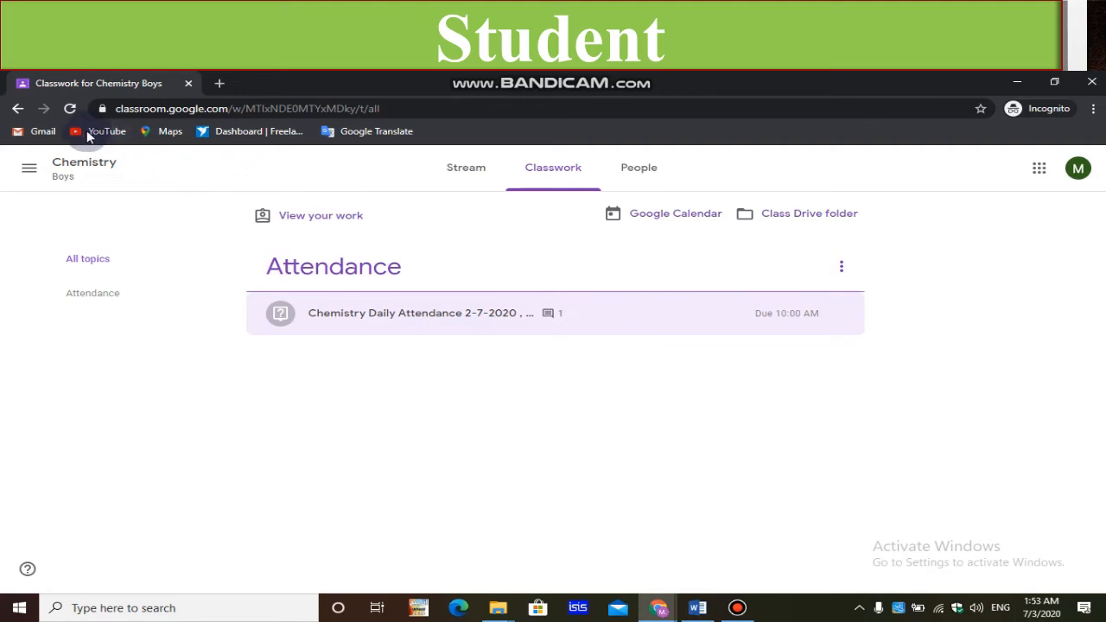
click(70, 109)
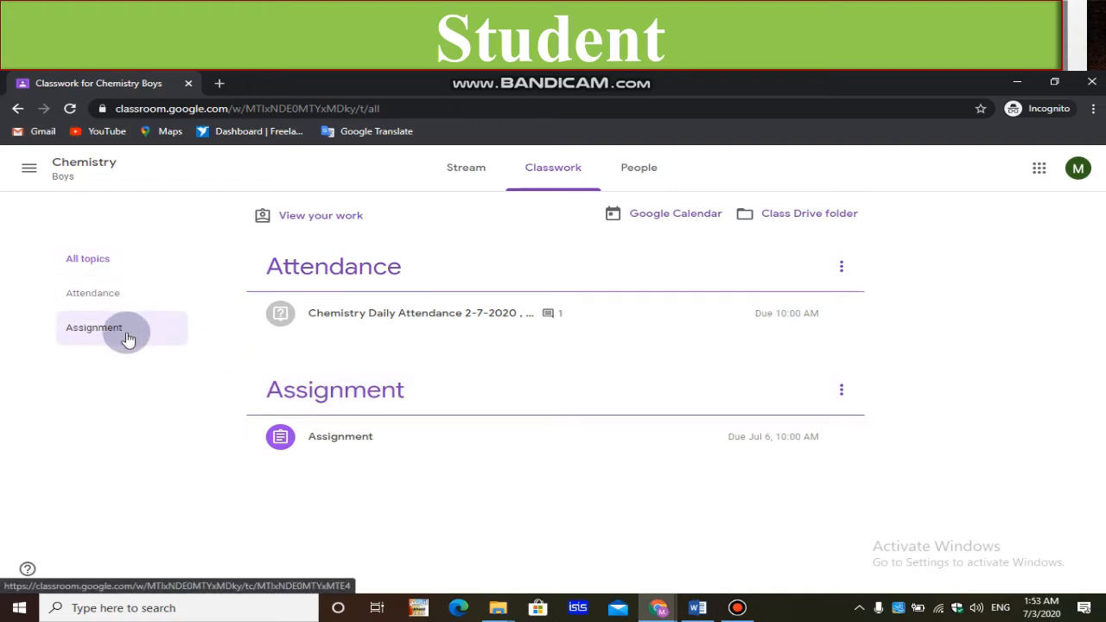
click(577, 446)
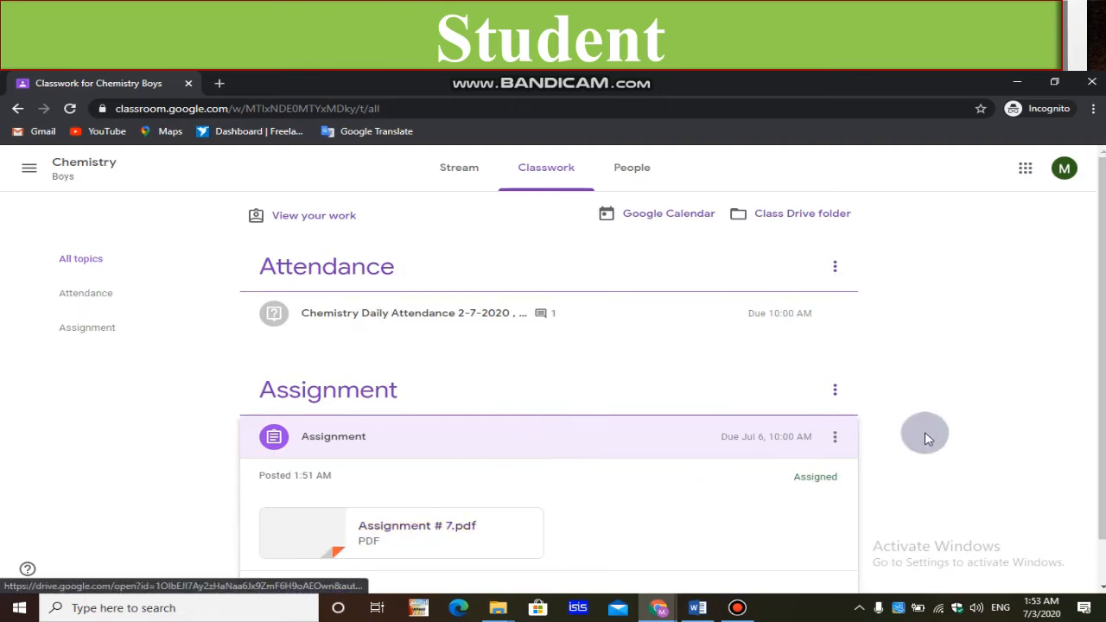
Open the full view of the posted assignment and post the class comment "helo".
scroll(363, 533, down, 1)
click(329, 542)
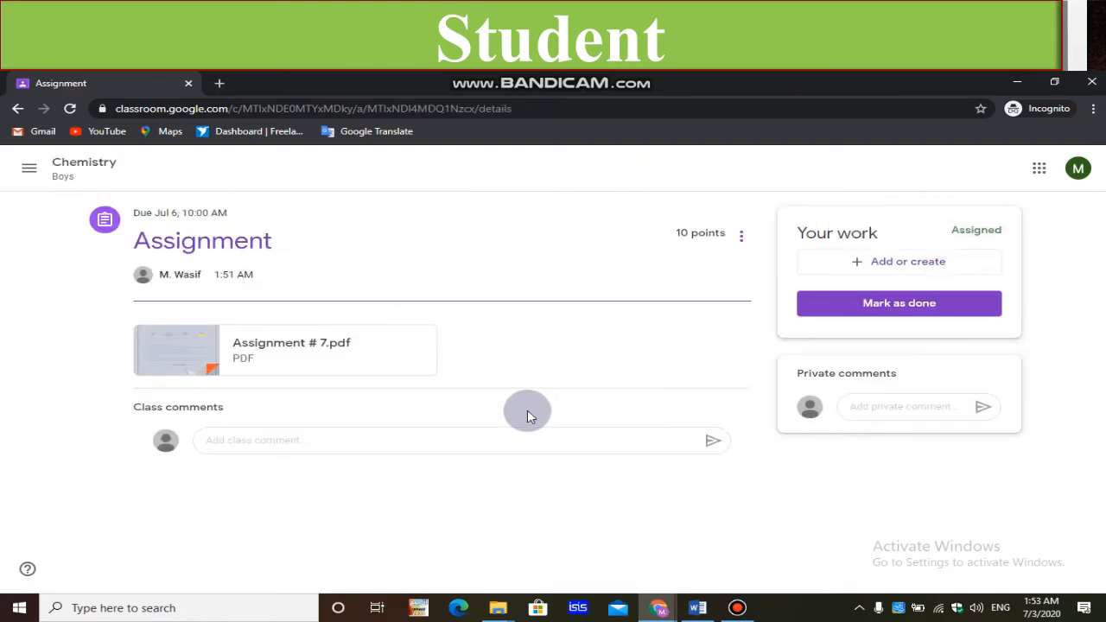
click(326, 441)
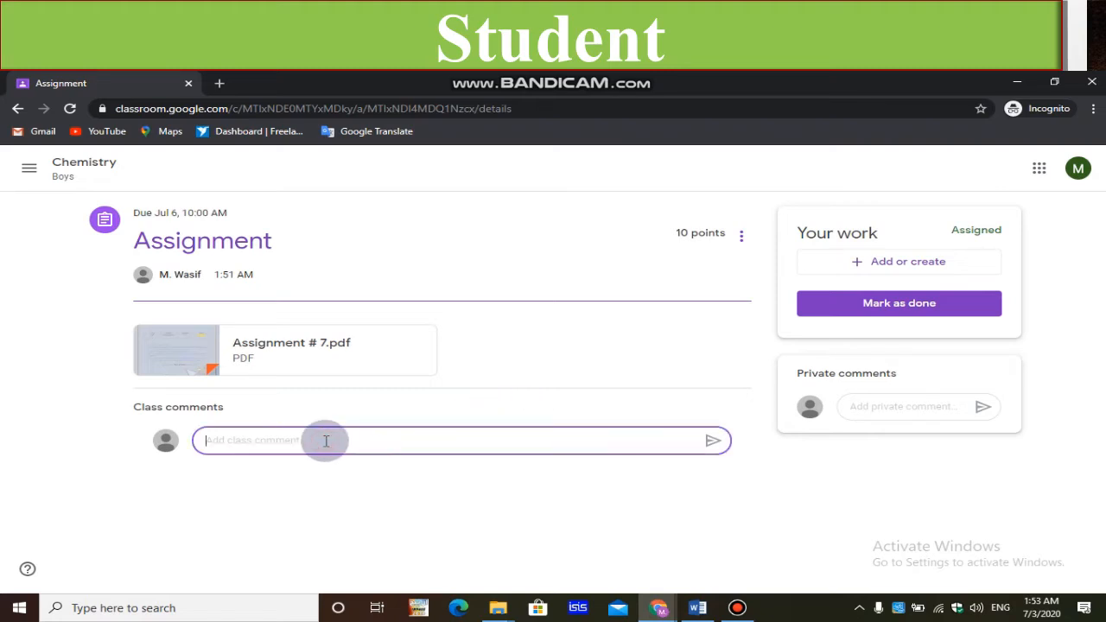
text(helo)
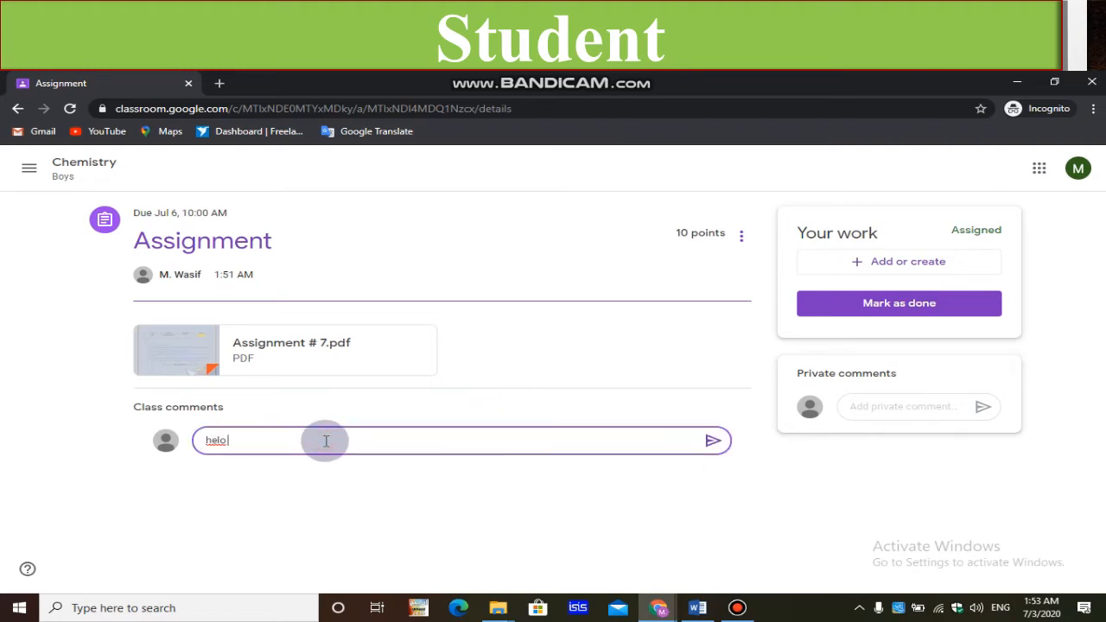
click(713, 441)
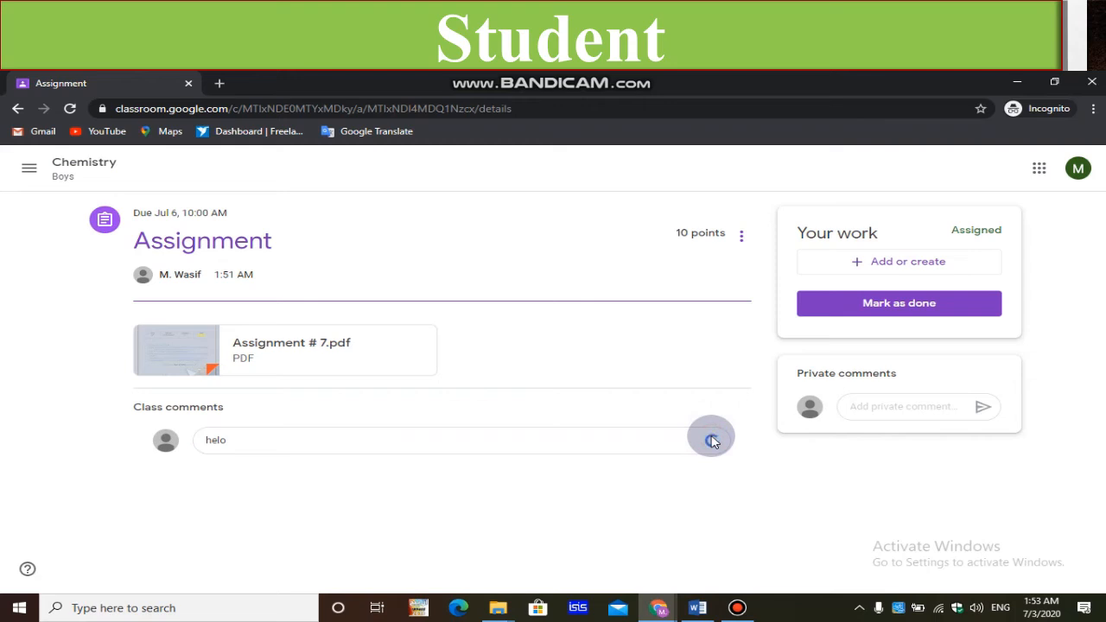
Send the teacher the private comment "helo" on the assignment.
click(891, 406)
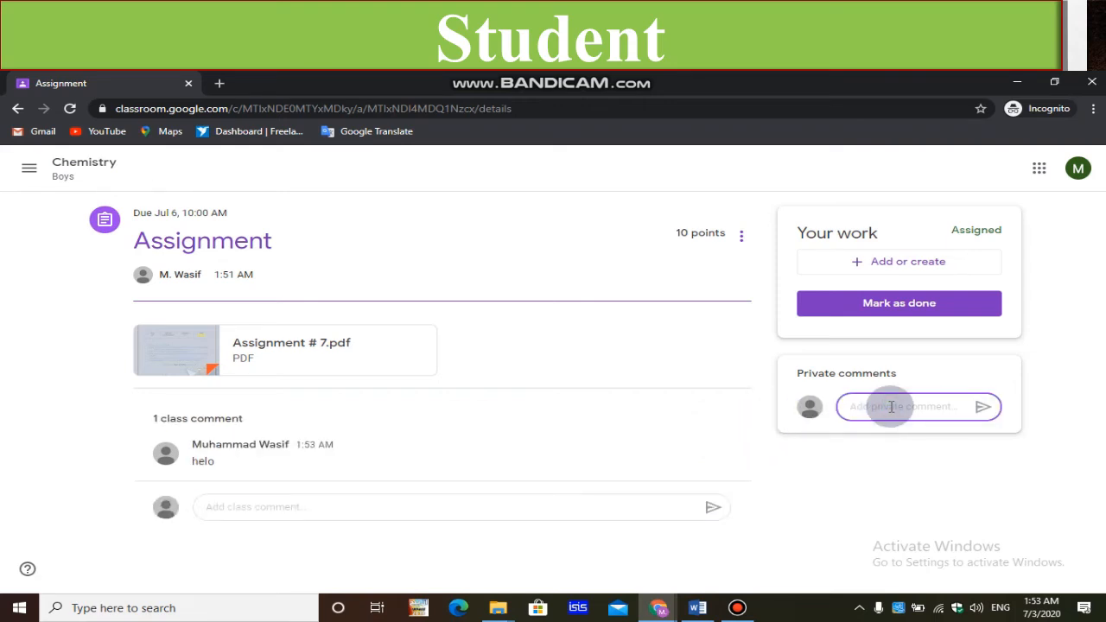
text(helo)
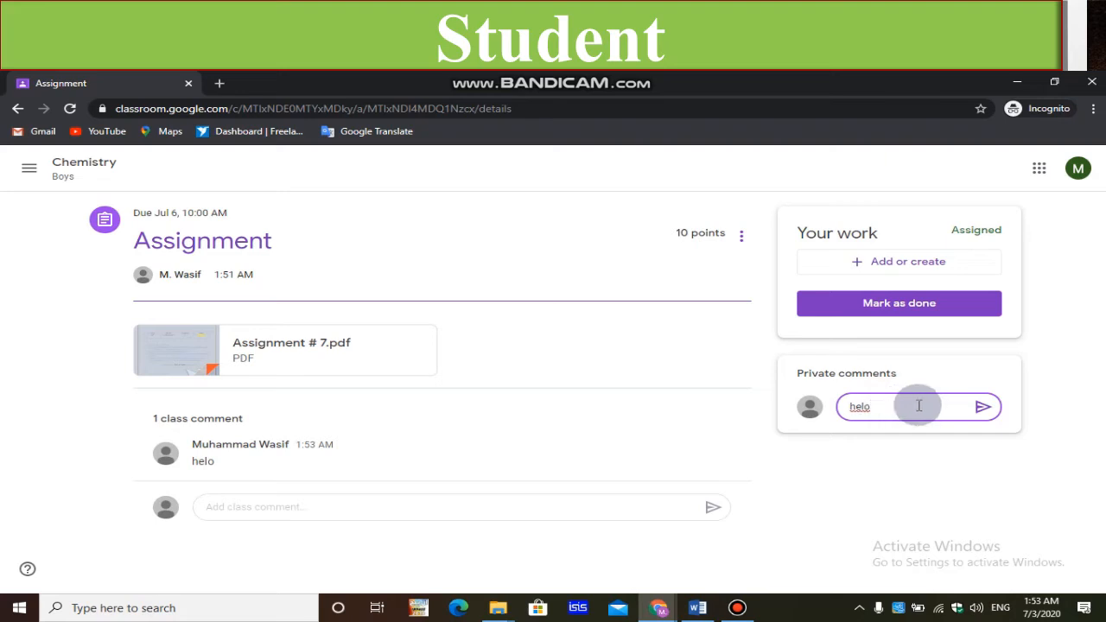
click(984, 412)
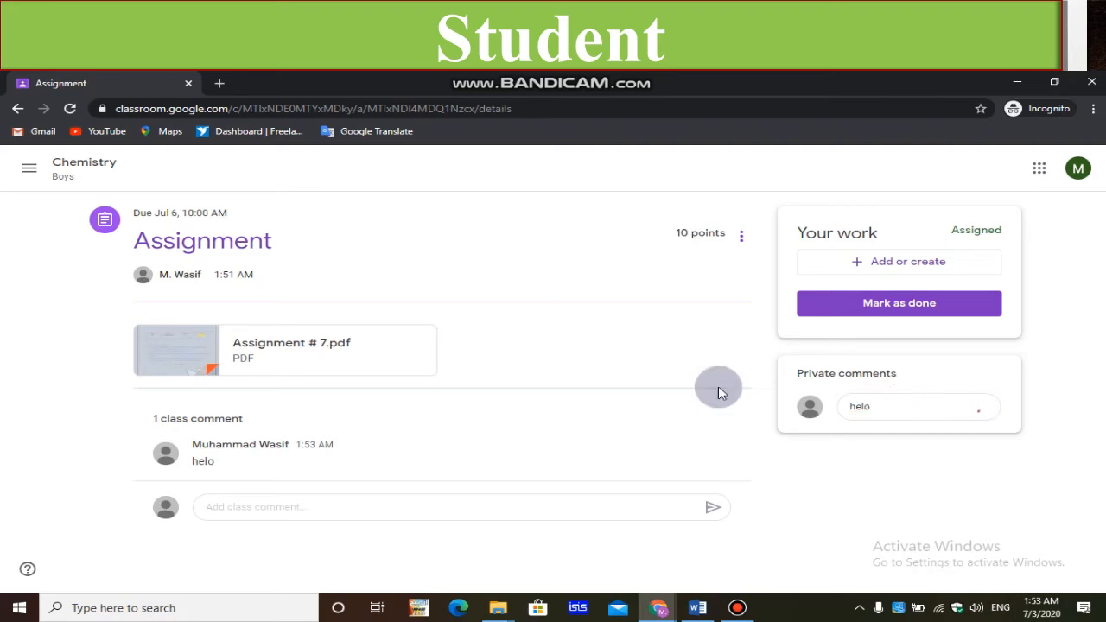
Read through the attached Assignment # 7.pdf and return to the assignment page.
click(309, 355)
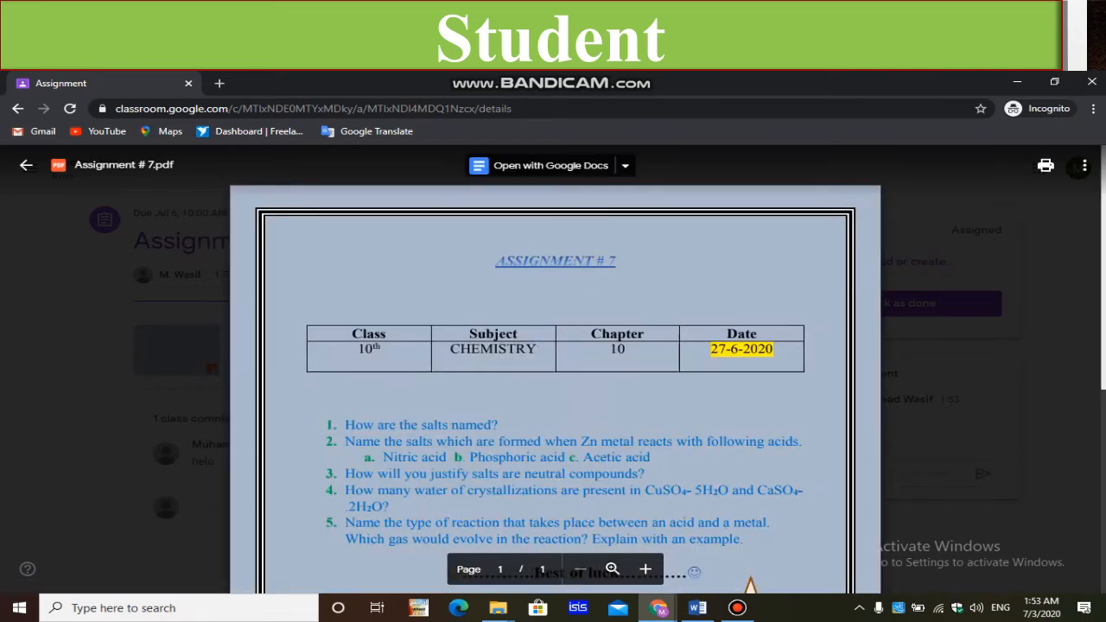
scroll(555, 389, down, 4)
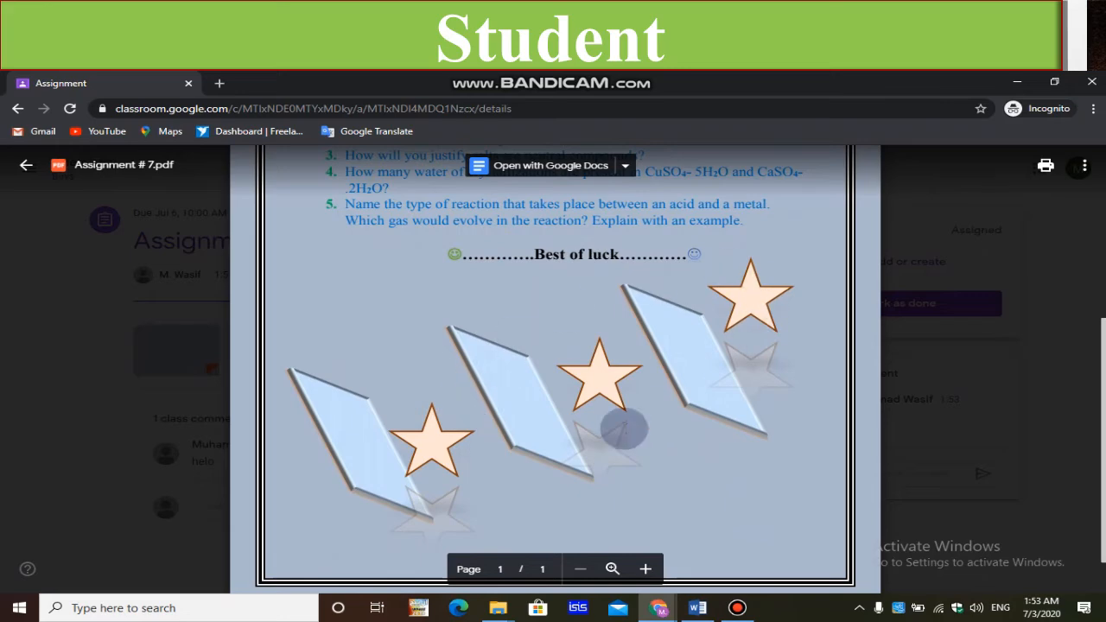
scroll(630, 519, up, 5)
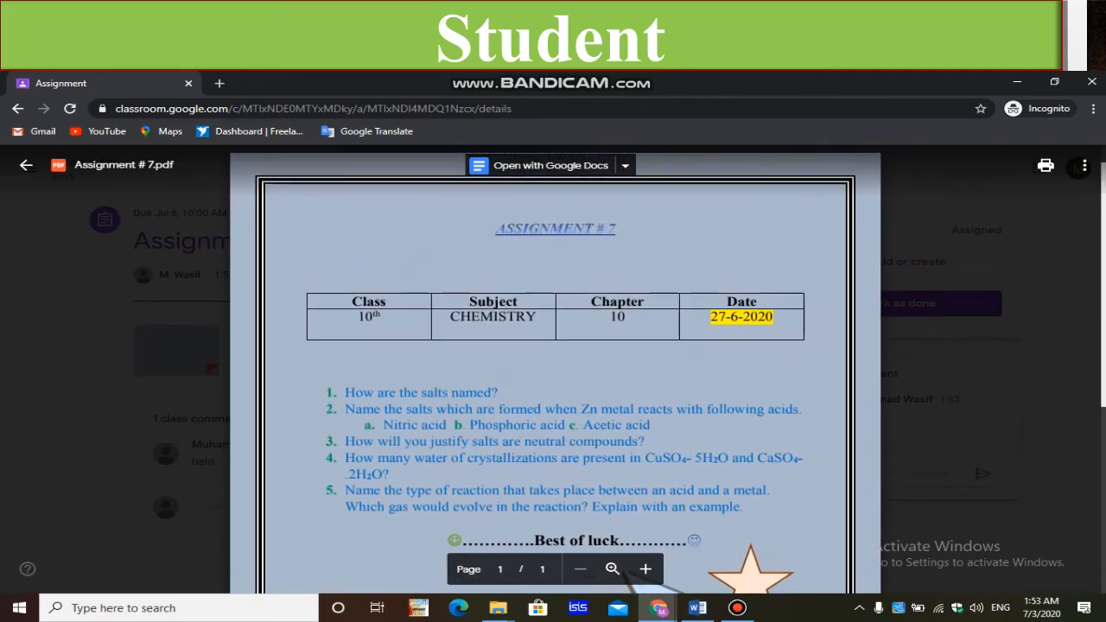
click(26, 164)
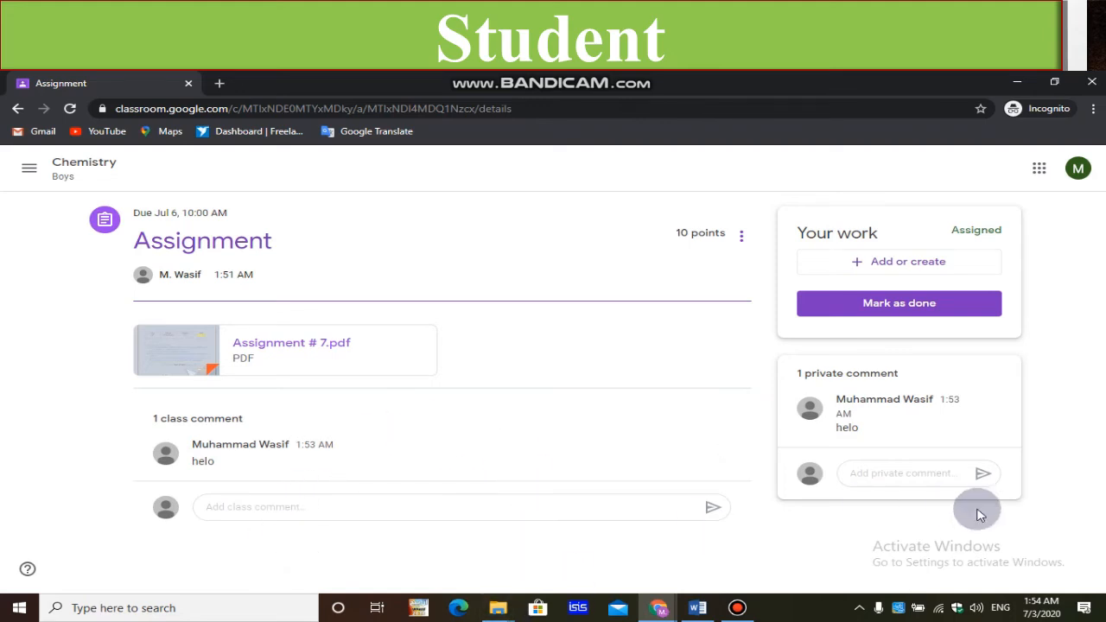
Upload the PDF Assignment # 7 from the computer's Assignment folder as the student's work and turn it in.
click(875, 263)
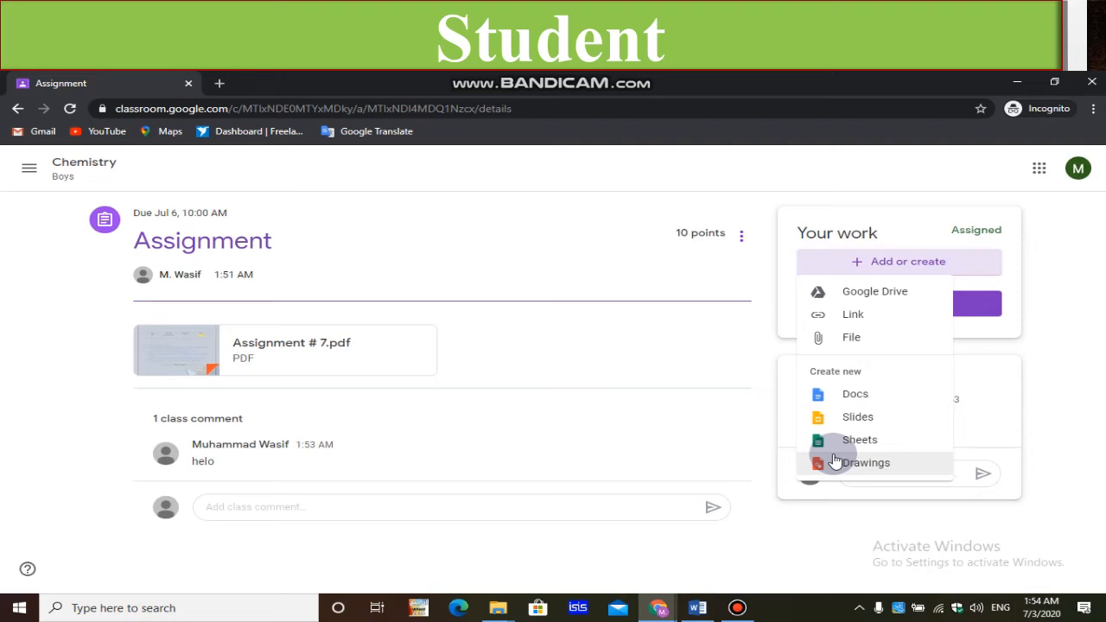
click(850, 340)
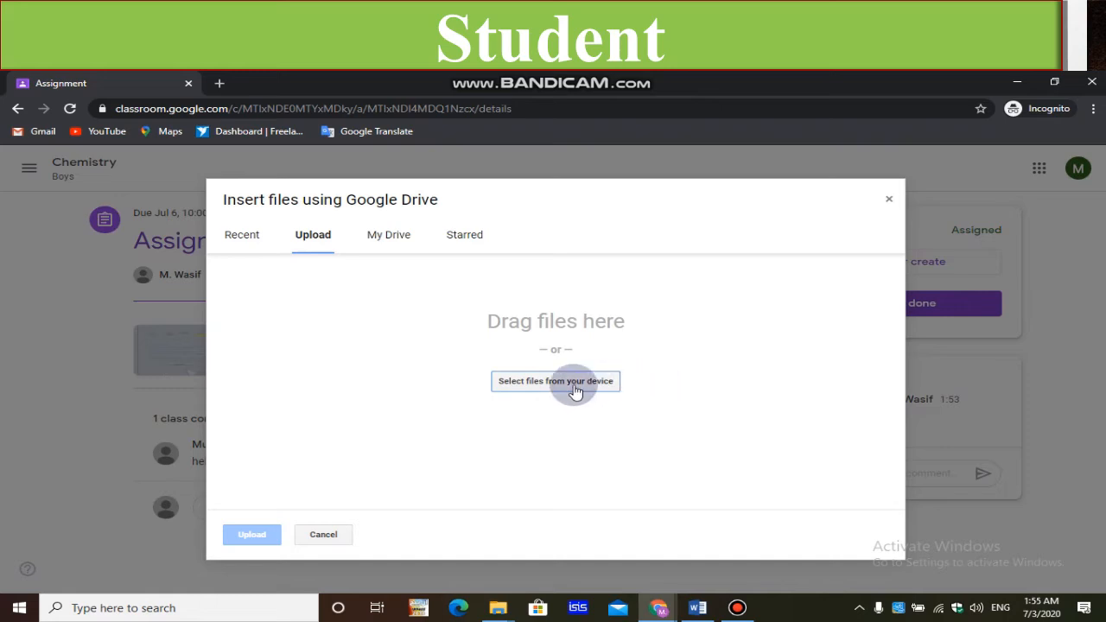
click(497, 607)
click(349, 543)
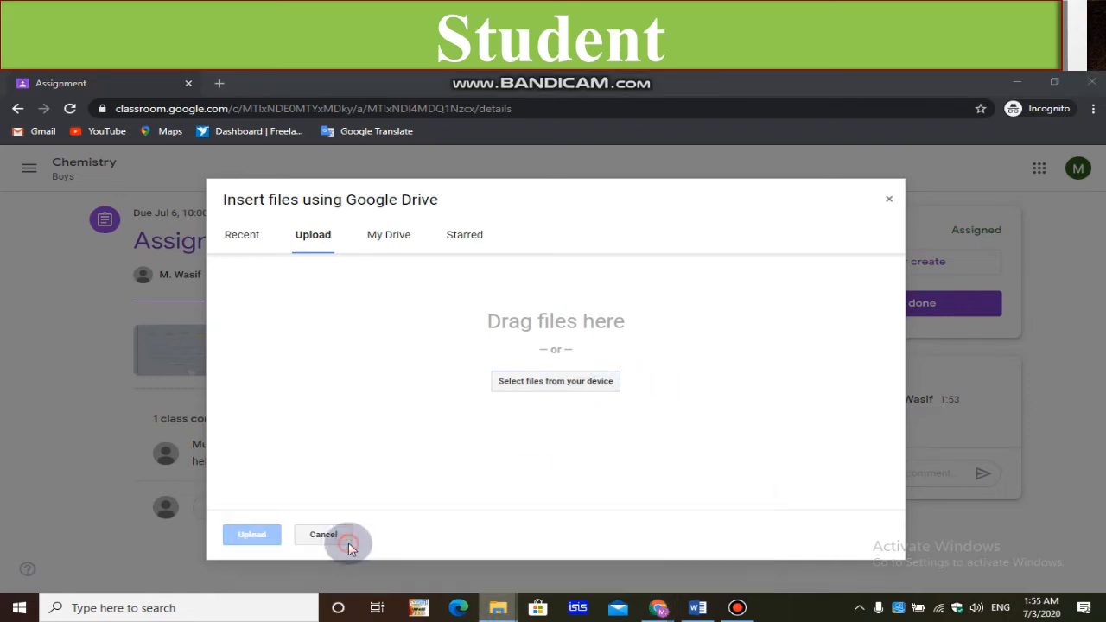
click(235, 175)
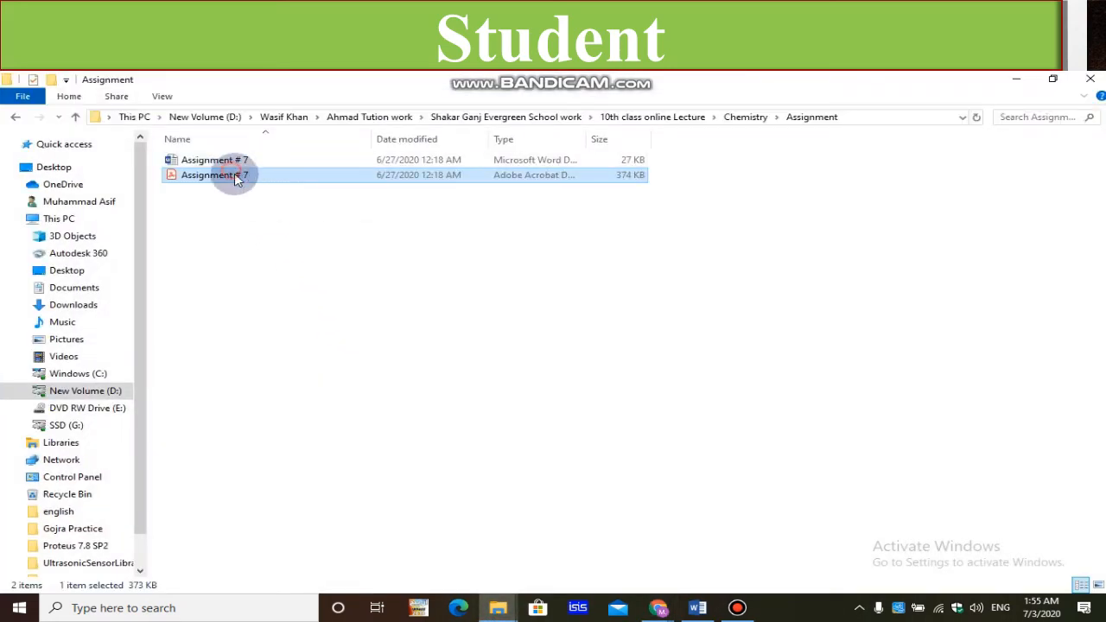
drag(235, 175, 565, 436)
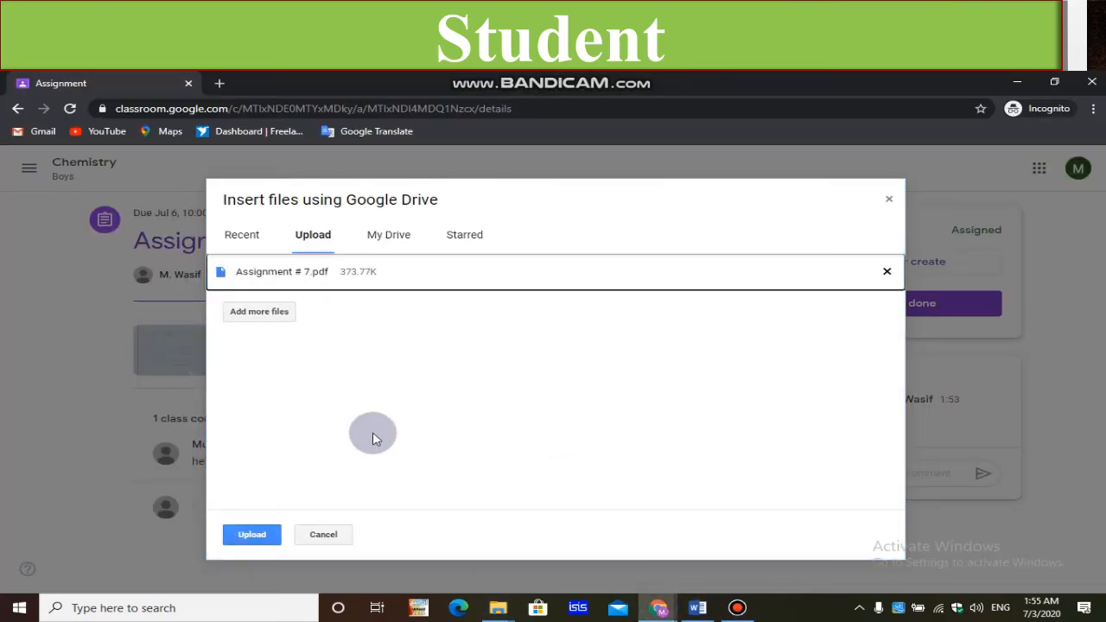
click(257, 534)
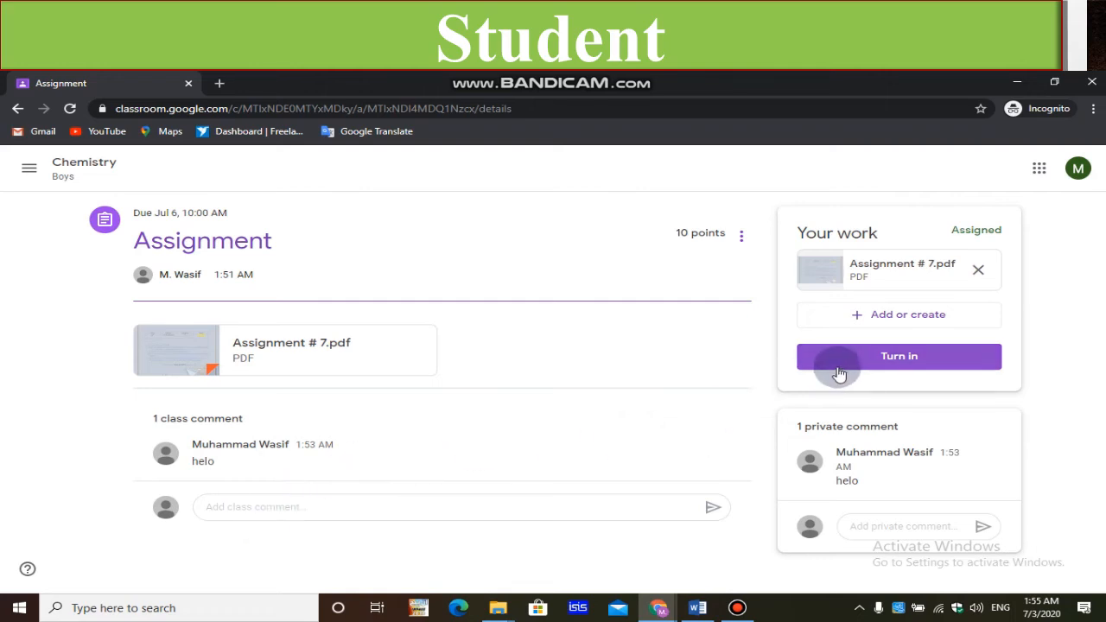
click(910, 367)
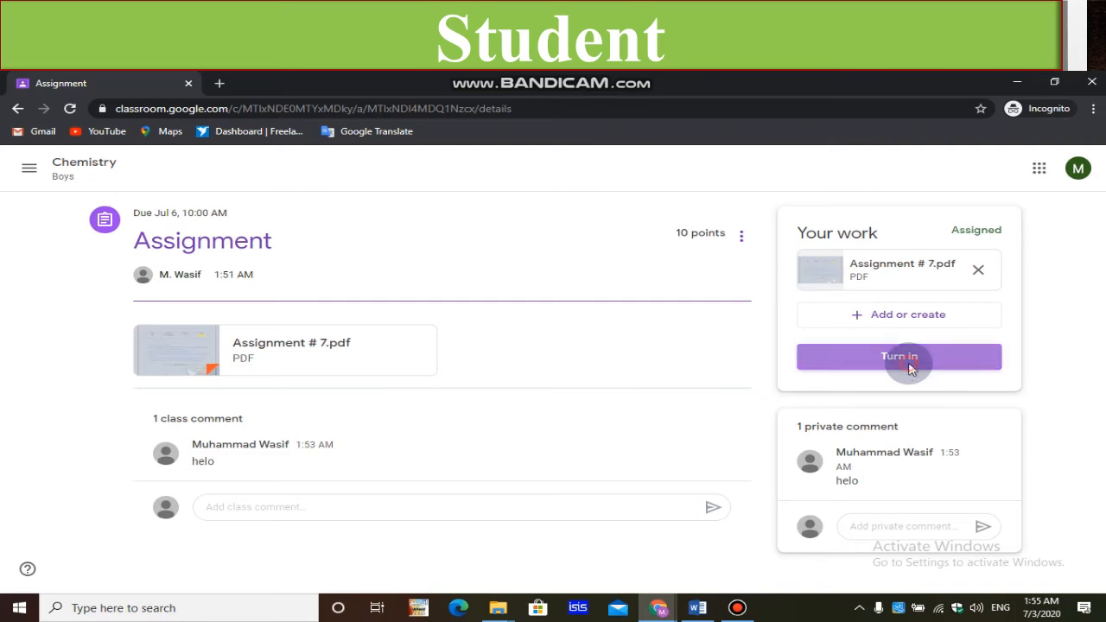
click(696, 421)
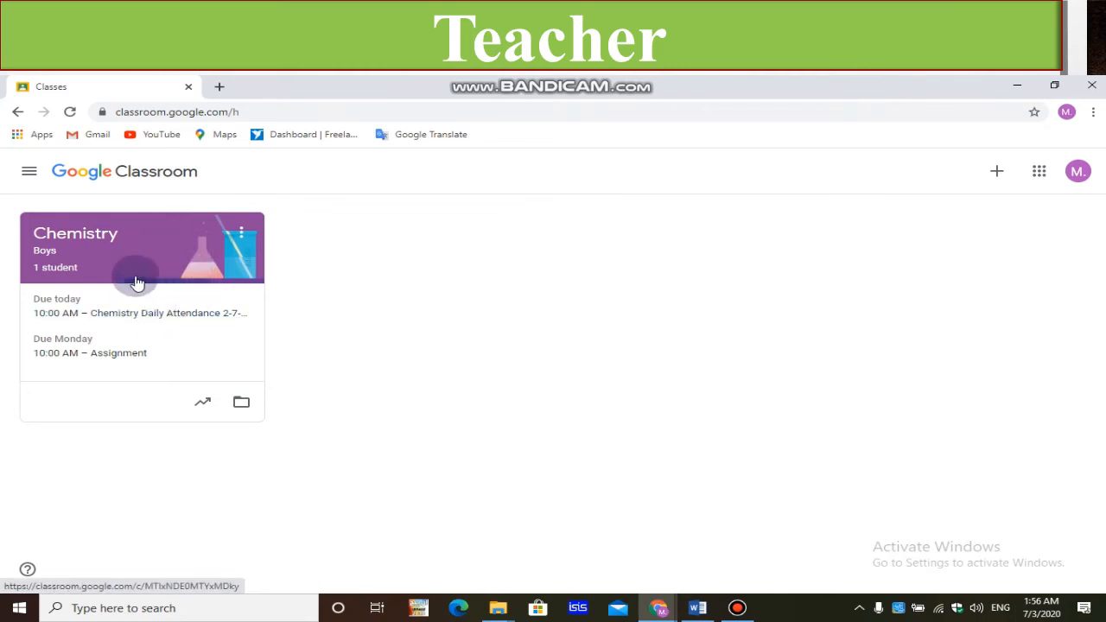
In the teacher account, expand the assignment in the Chemistry class's classwork and open its turned-in student work.
click(136, 281)
click(501, 188)
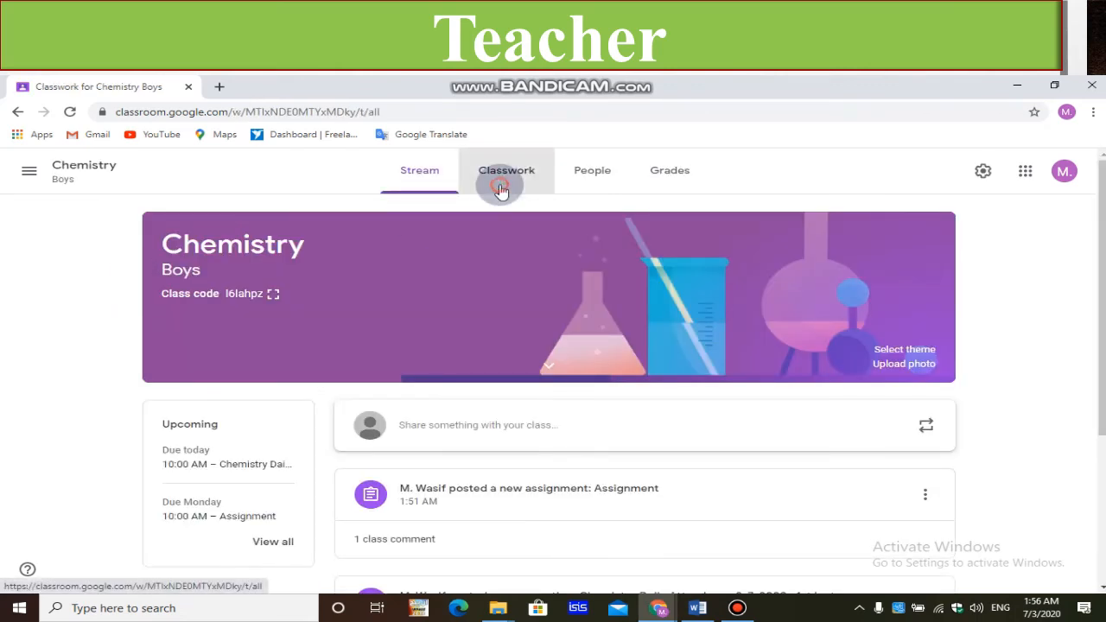
click(556, 286)
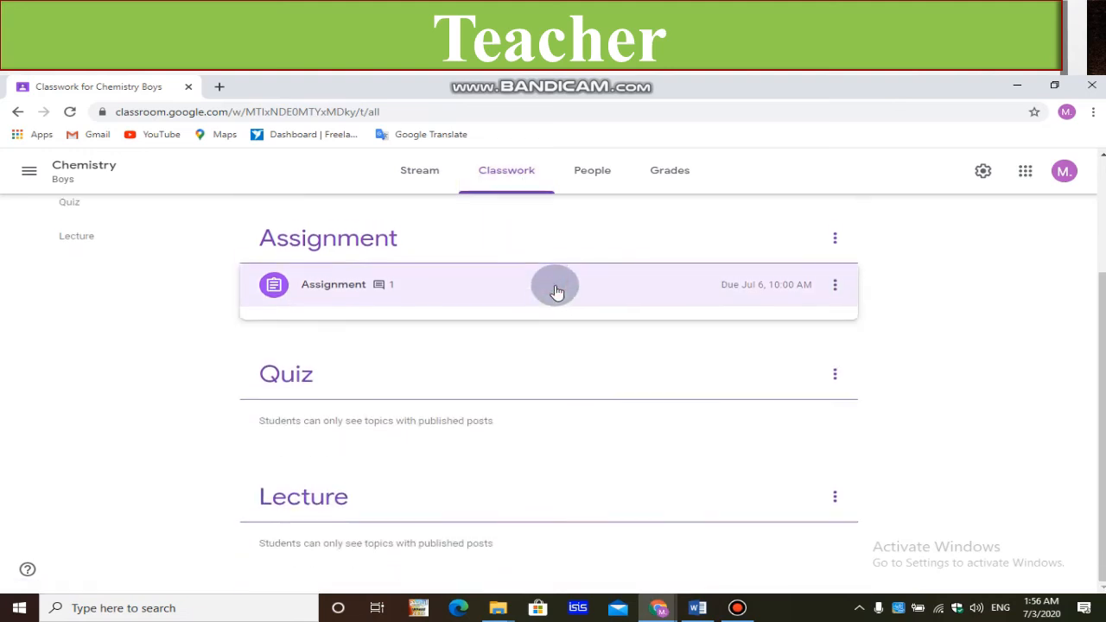
scroll(698, 316, up, 1)
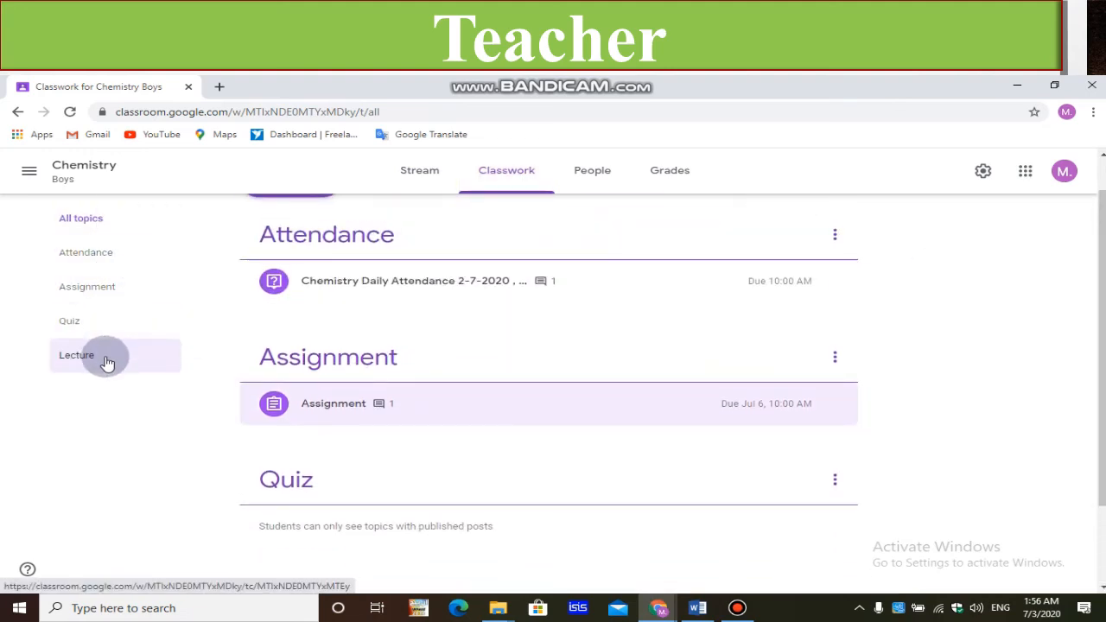
click(569, 425)
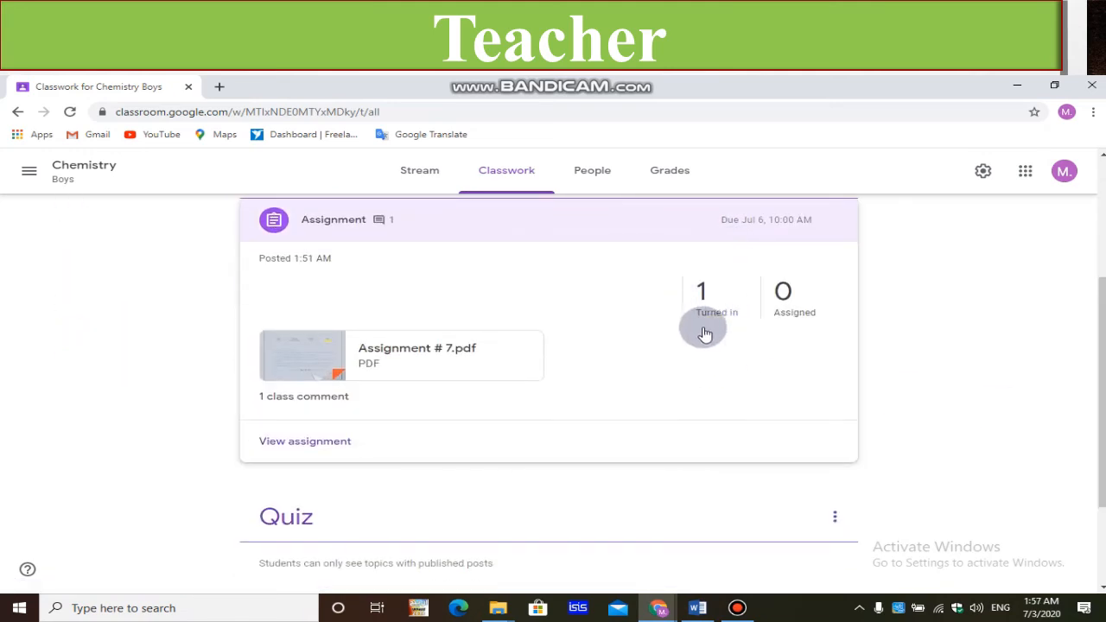
click(702, 298)
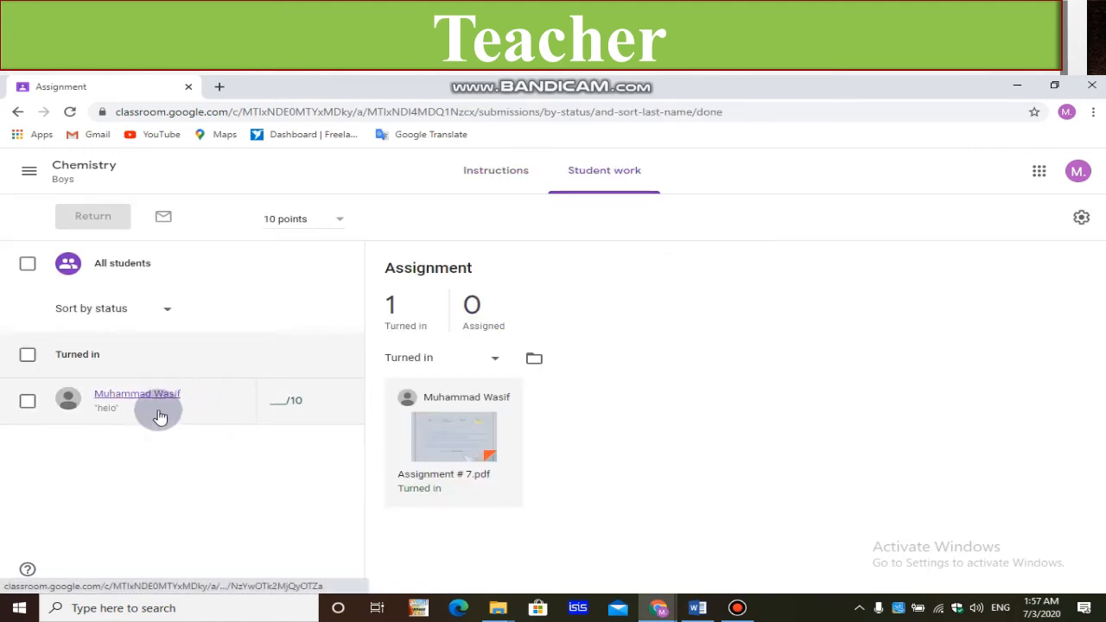
Review the student's turned-in submission and its private comments.
click(202, 400)
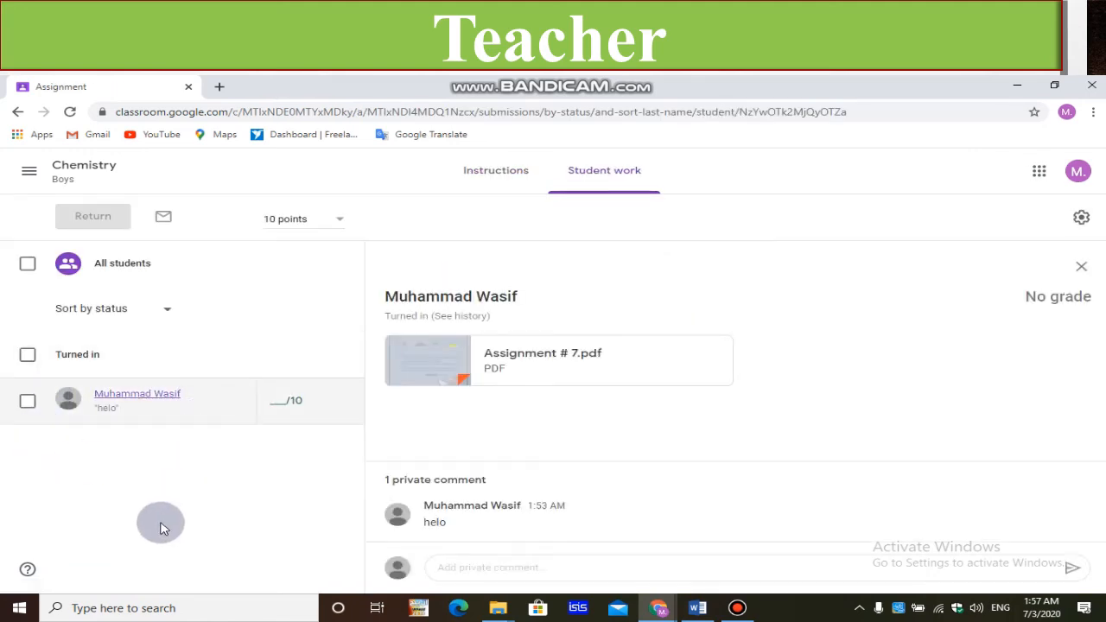
click(150, 353)
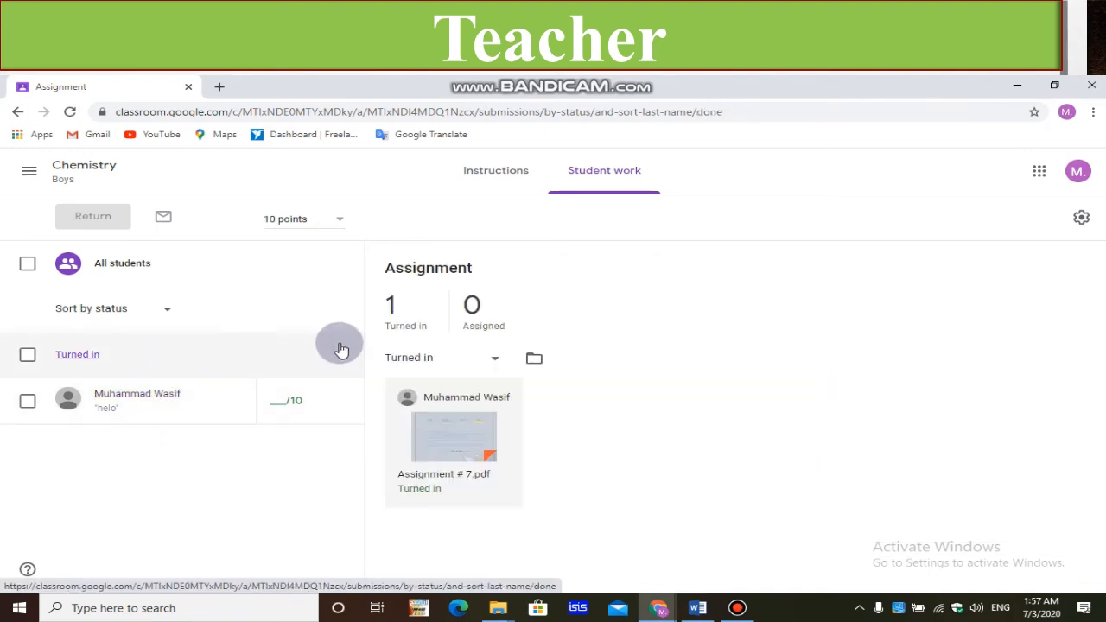
click(205, 404)
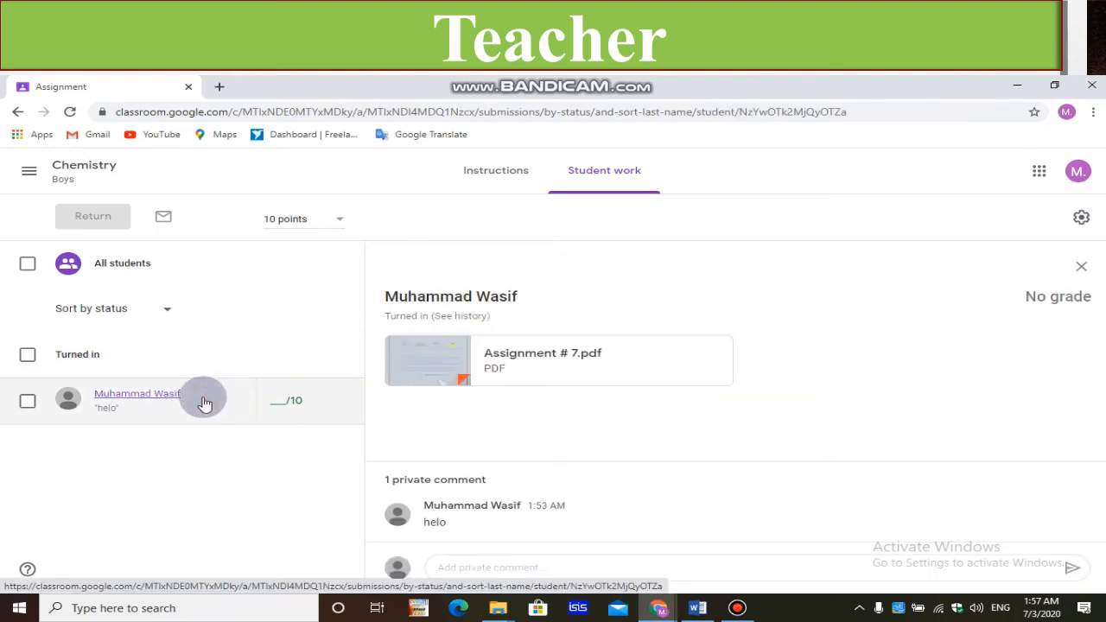
click(488, 569)
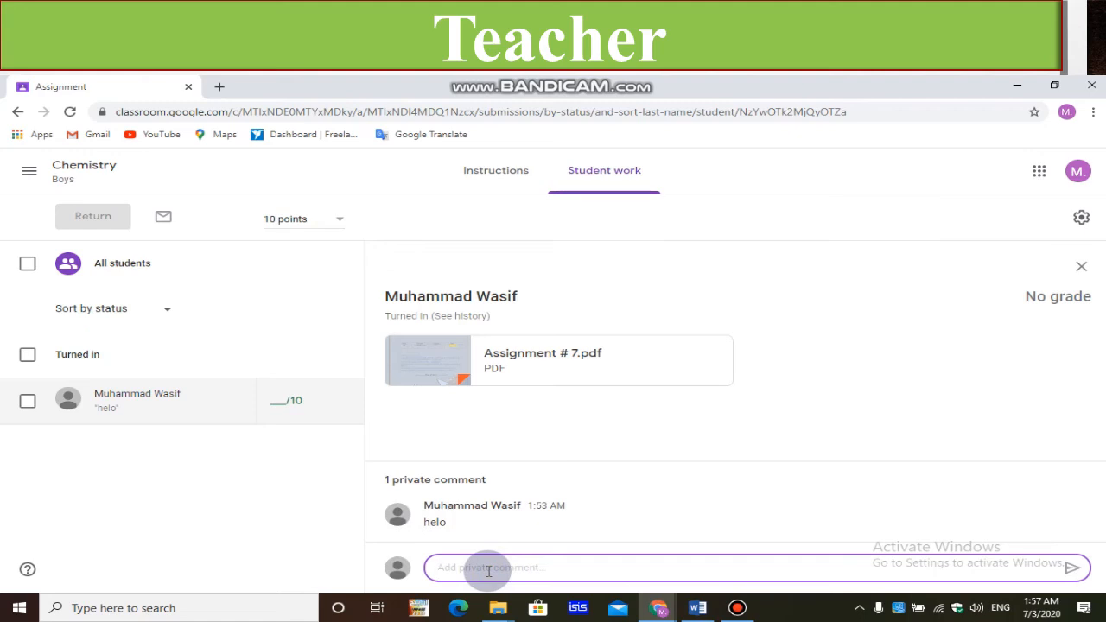
Open the student's submitted Assignment # 7.pdf in the grading view and go through the introductory tips until they close.
click(467, 363)
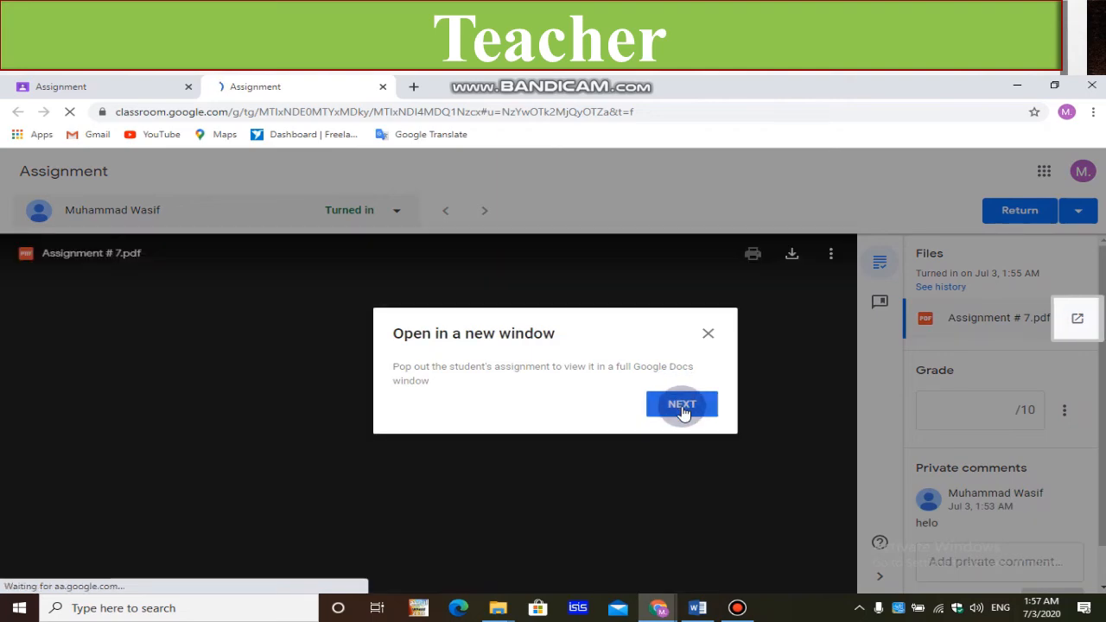
click(682, 413)
click(681, 421)
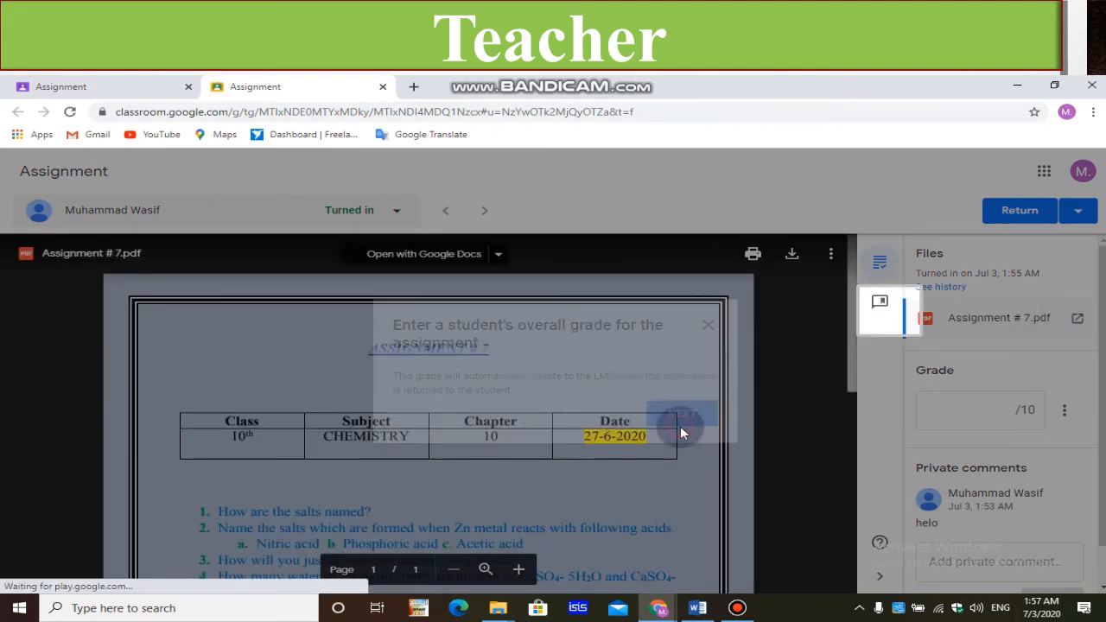
click(681, 415)
click(681, 414)
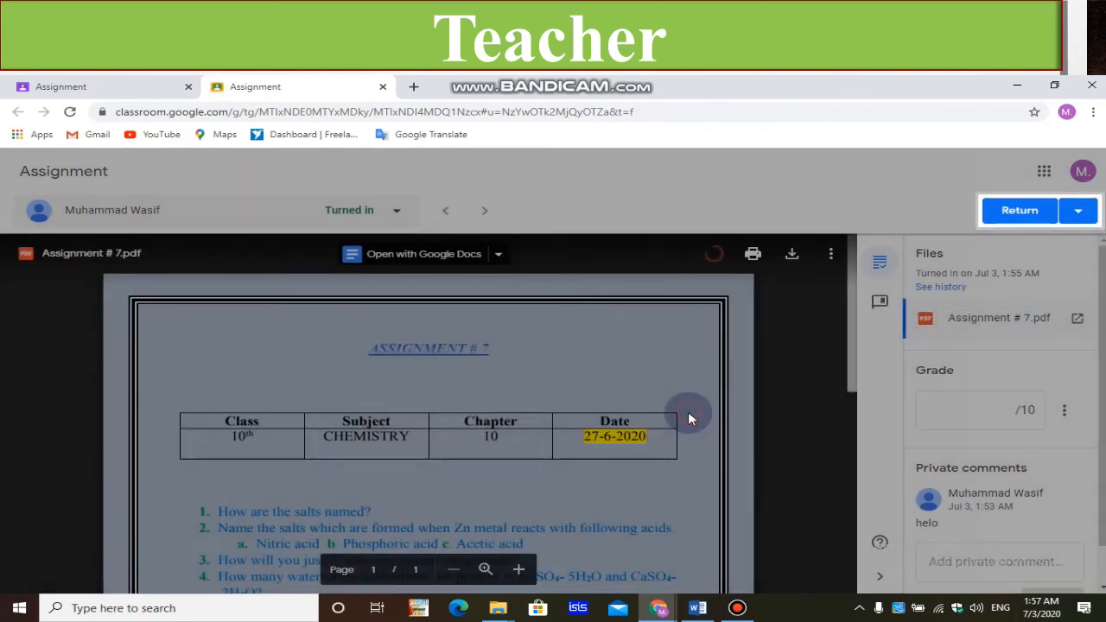
Add the comment "wrong" to the words "following acids." in question 2 of the submitted PDF.
scroll(848, 380, down, 2)
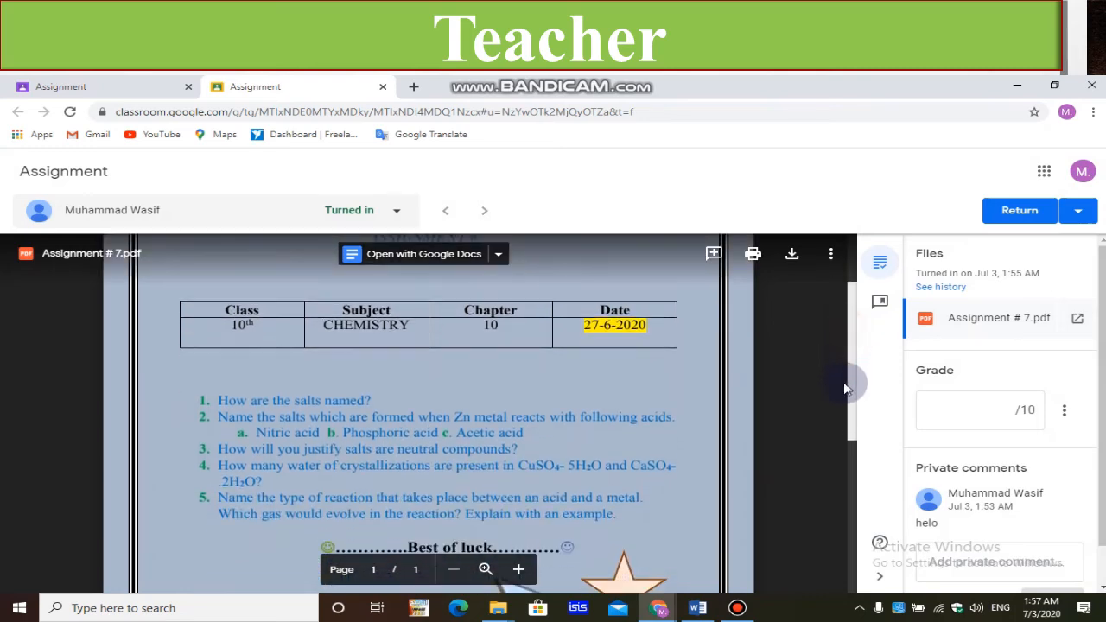
drag(579, 358, 714, 361)
click(752, 360)
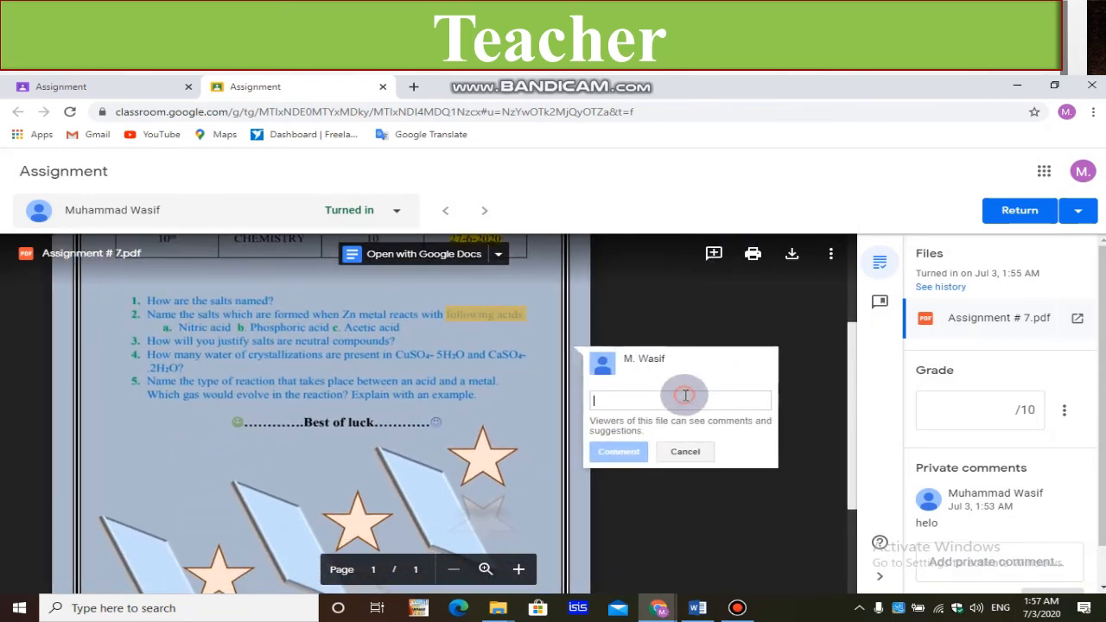
text(wrong)
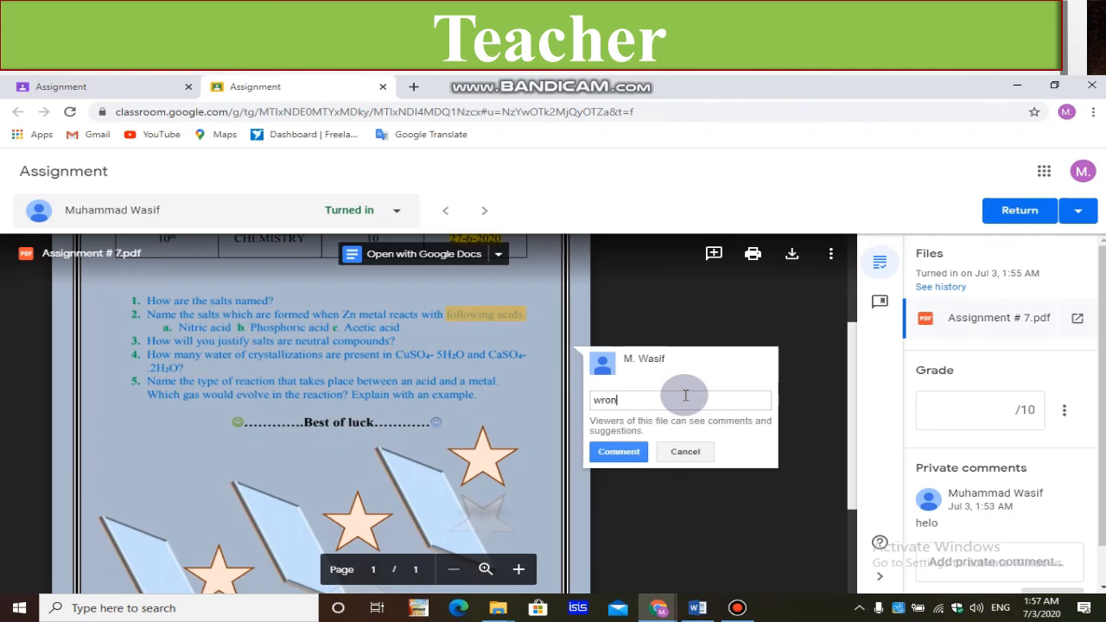
click(627, 452)
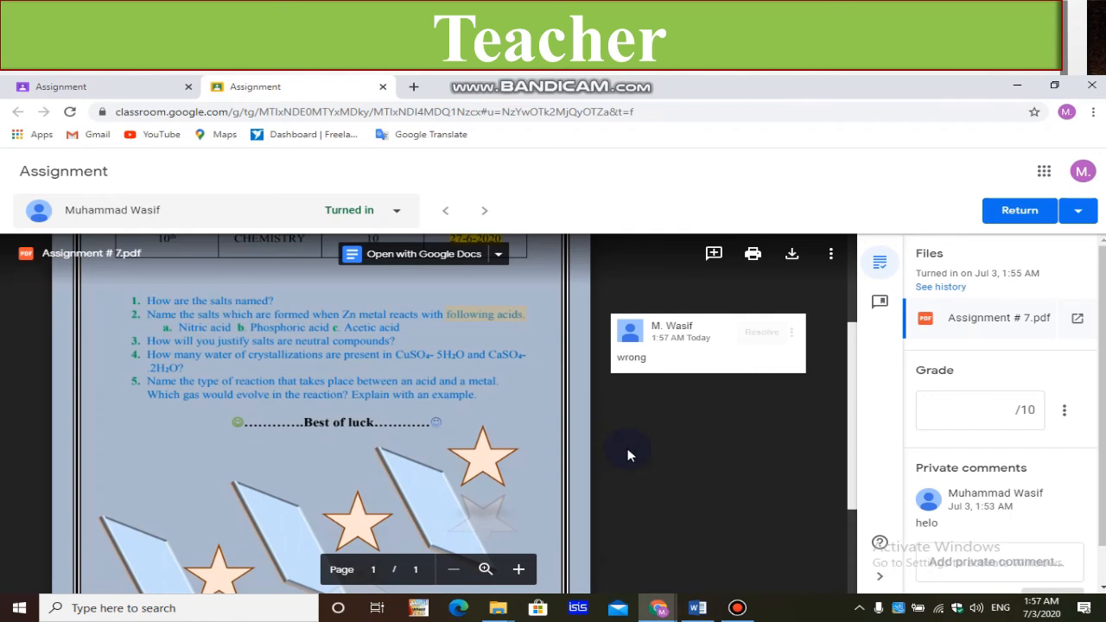
Look over the commented PDF submission and set its grade to 9 out of 10.
drag(859, 407, 855, 348)
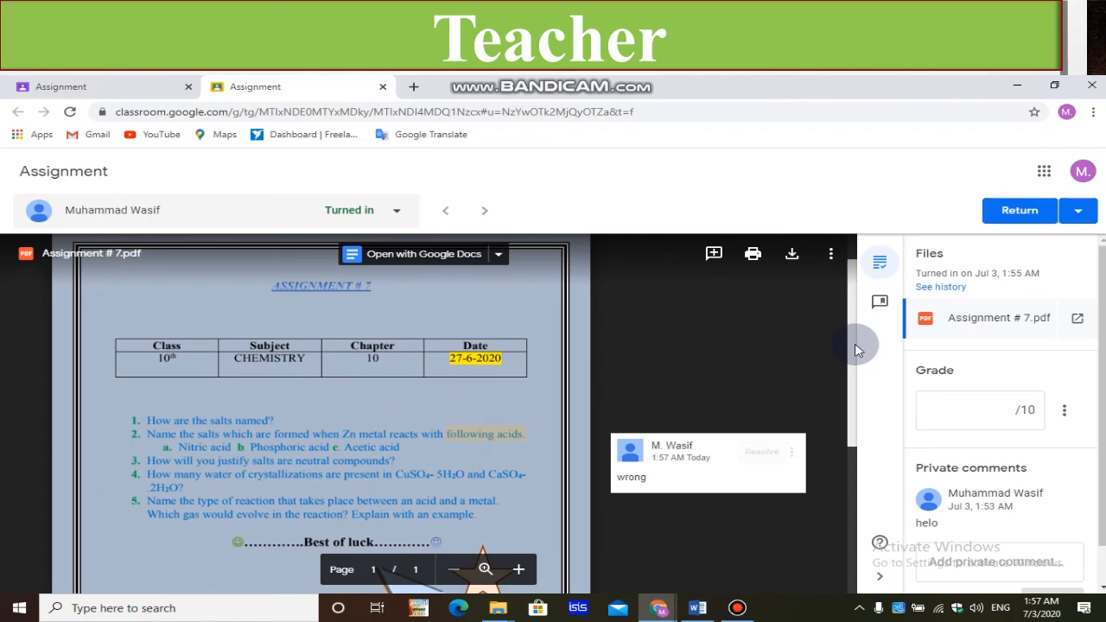
drag(856, 350, 850, 408)
scroll(994, 406, down, 1)
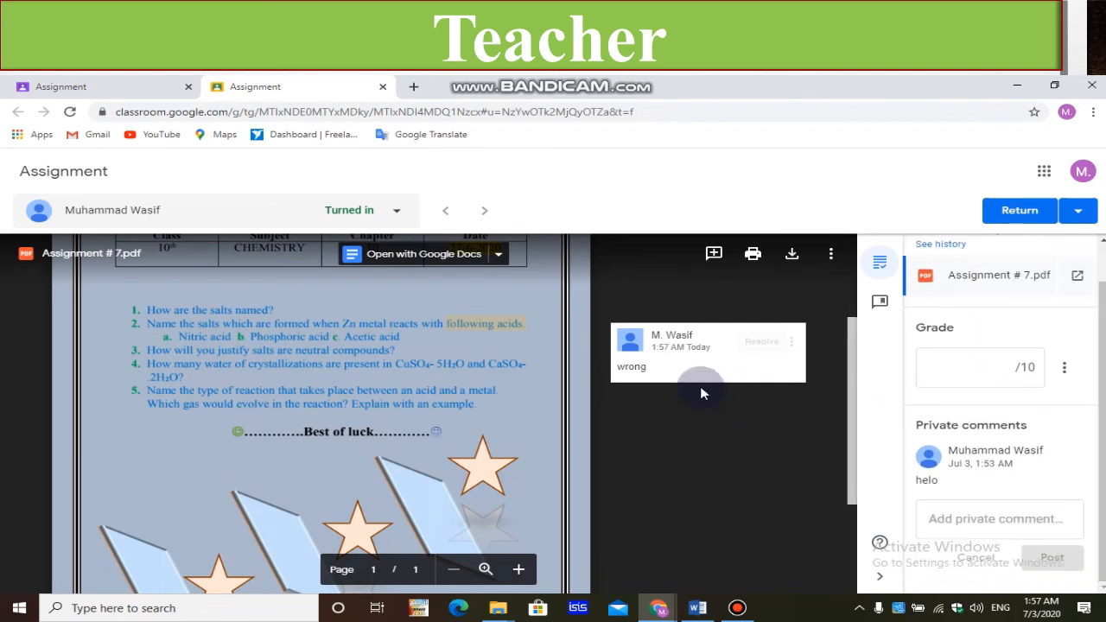
click(950, 521)
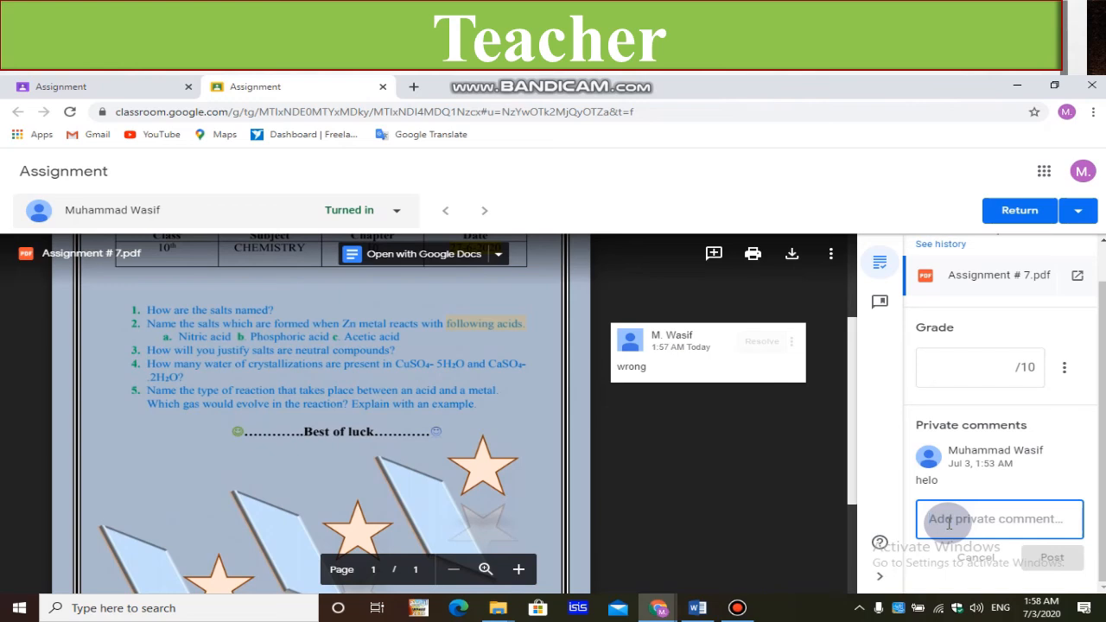
click(960, 385)
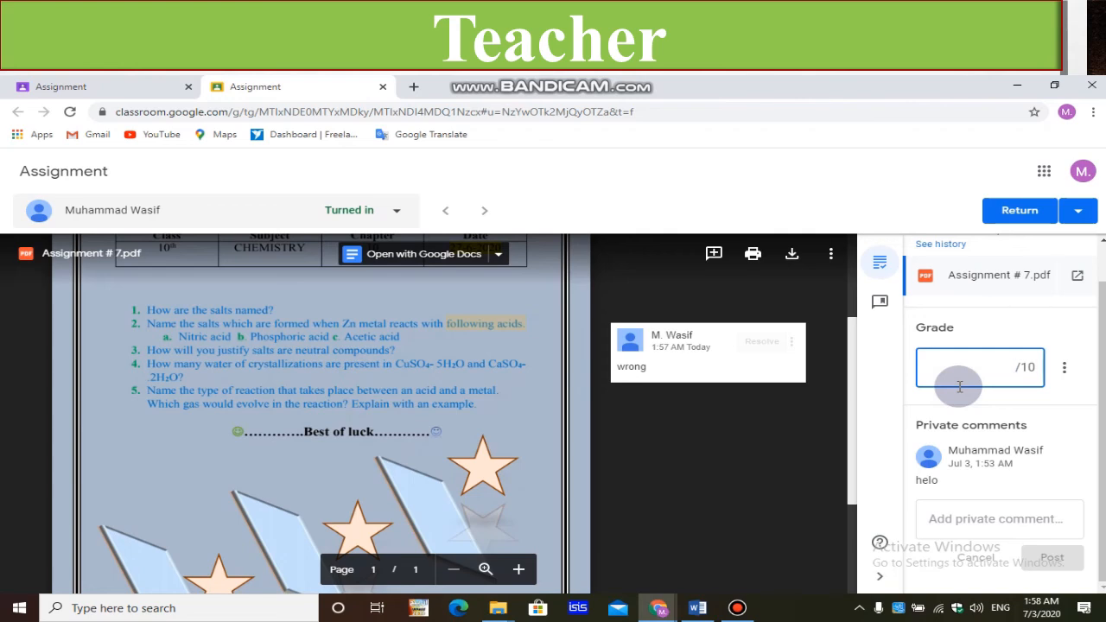
text(9)
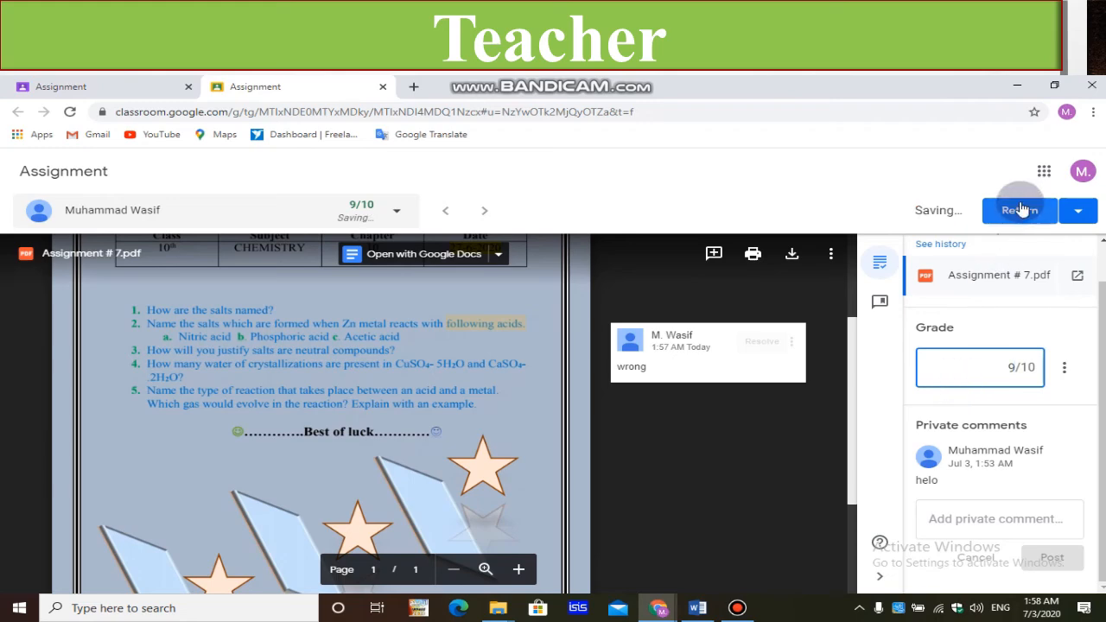
Return the graded work to the student and leave the grading view for the Chemistry class page.
click(1020, 211)
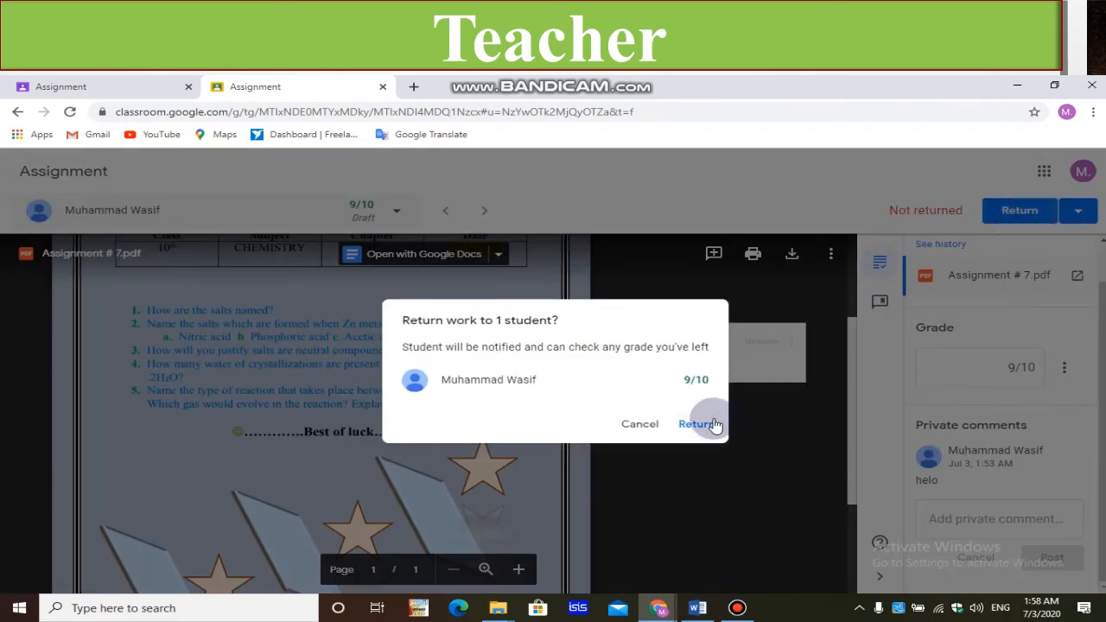
click(716, 425)
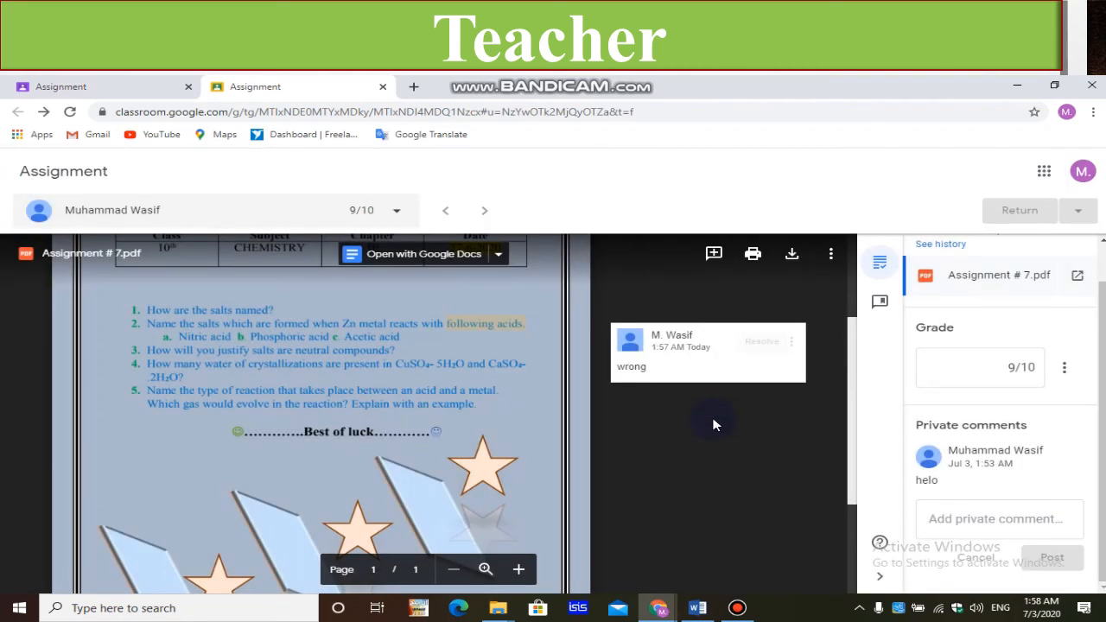
click(382, 88)
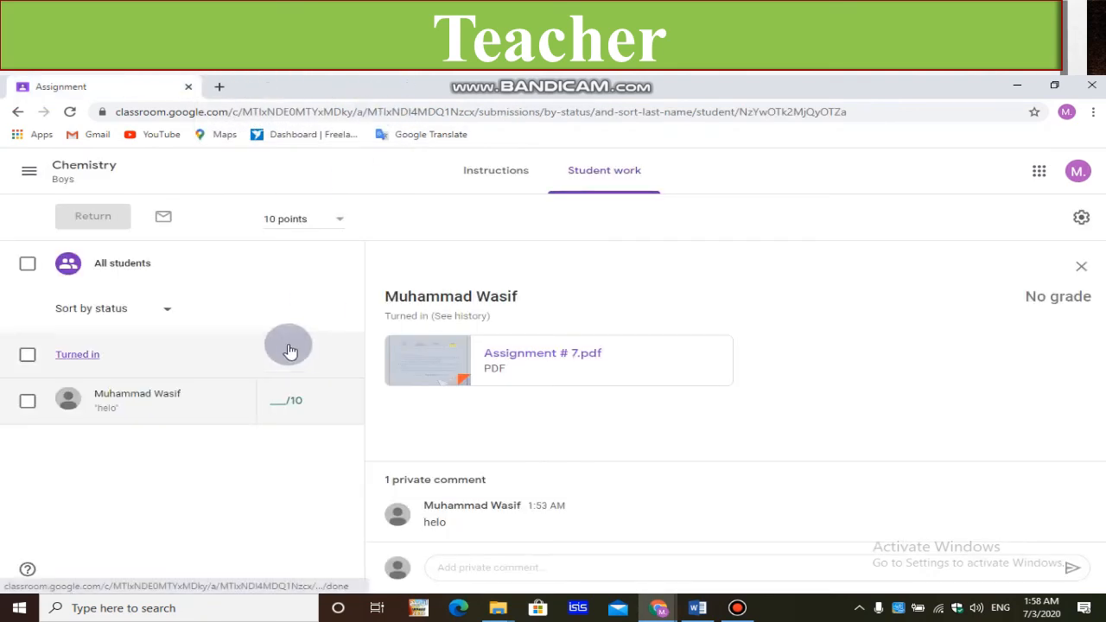
click(80, 158)
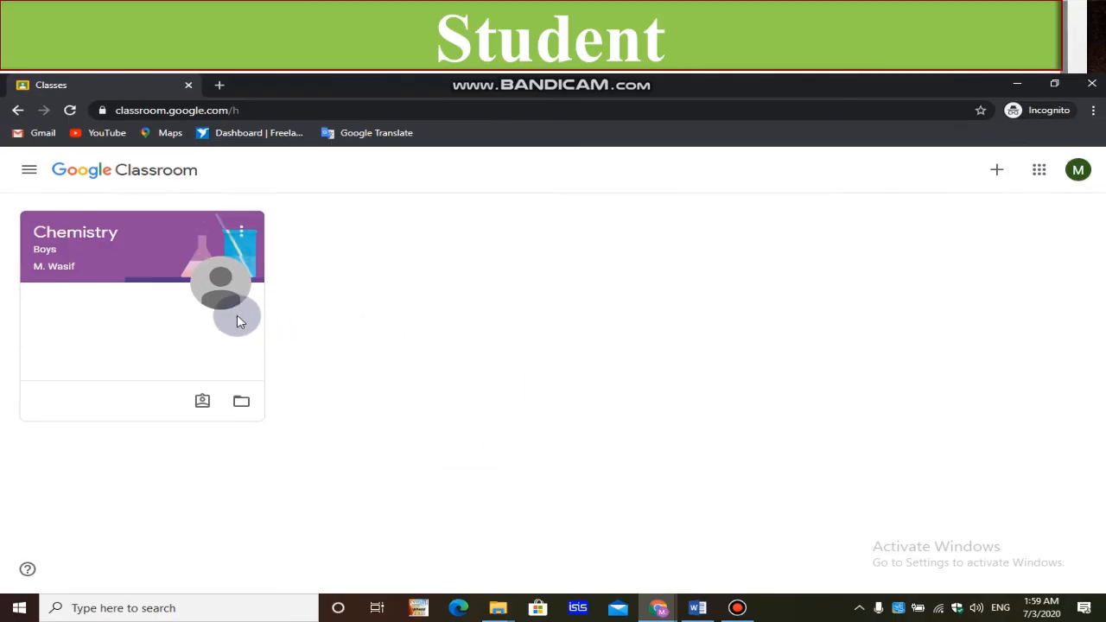
In the student account, review the returned assignment's details from the Chemistry class's classwork and go back to the classes overview.
click(136, 285)
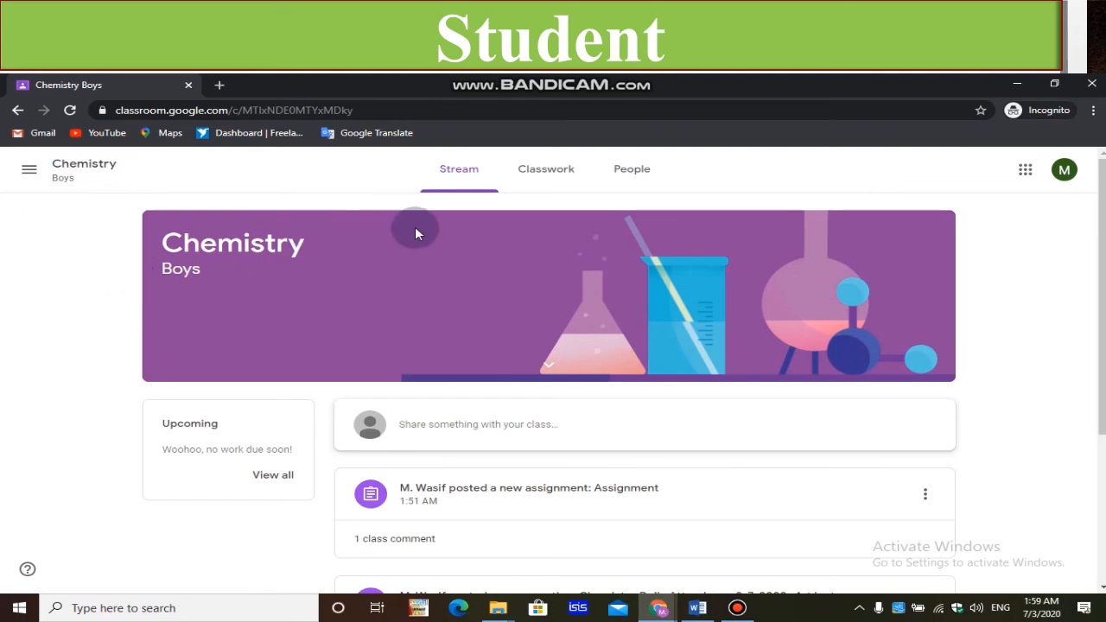
click(498, 171)
click(530, 169)
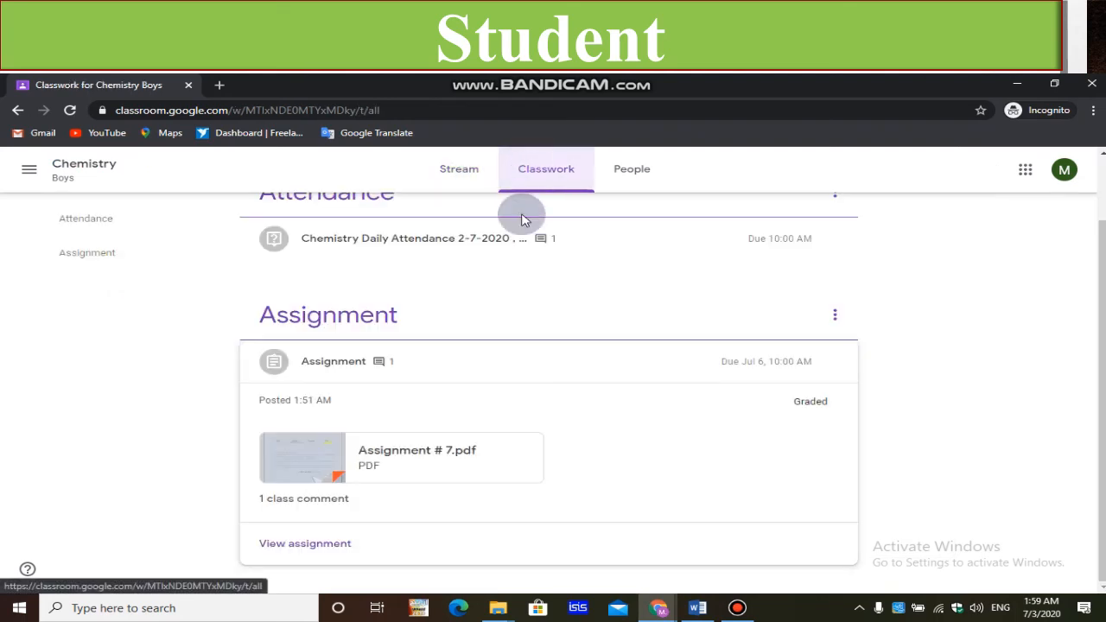
click(328, 544)
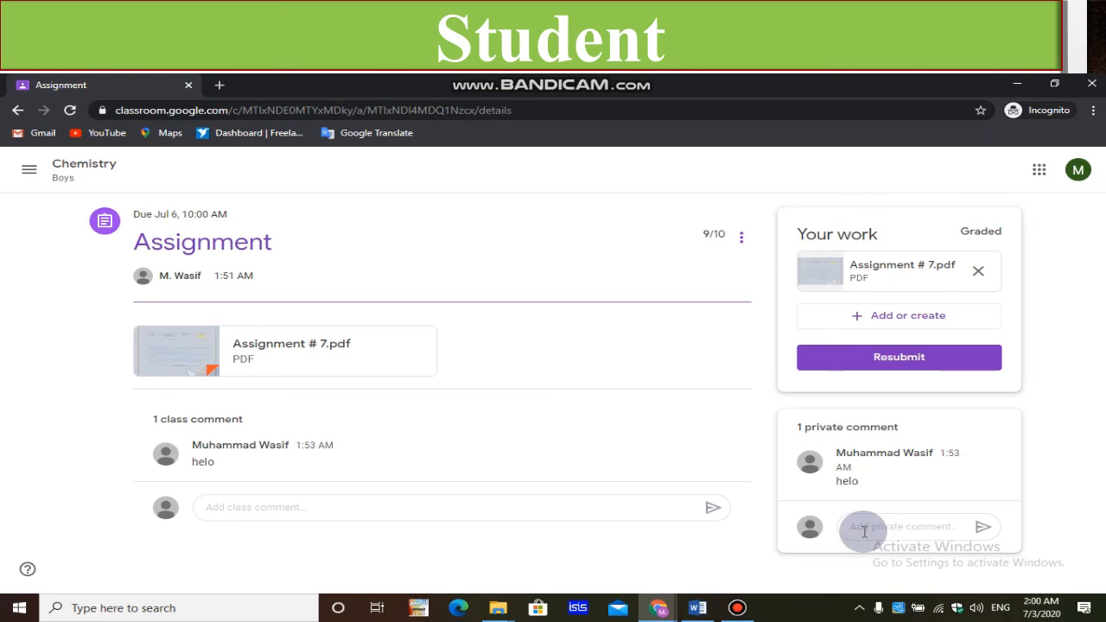
click(23, 177)
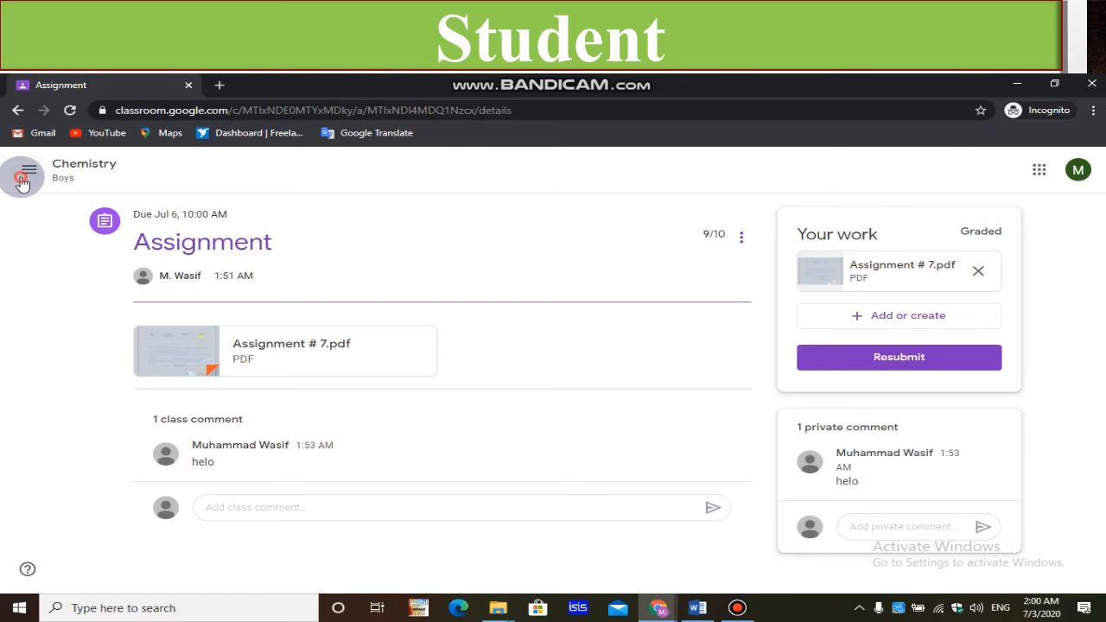
click(49, 191)
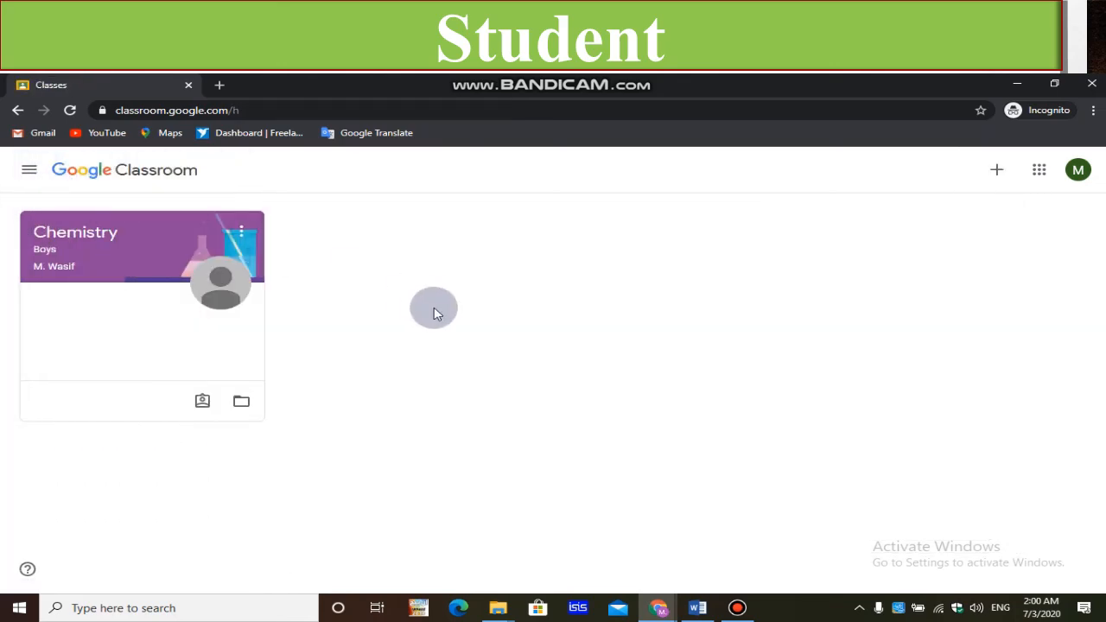